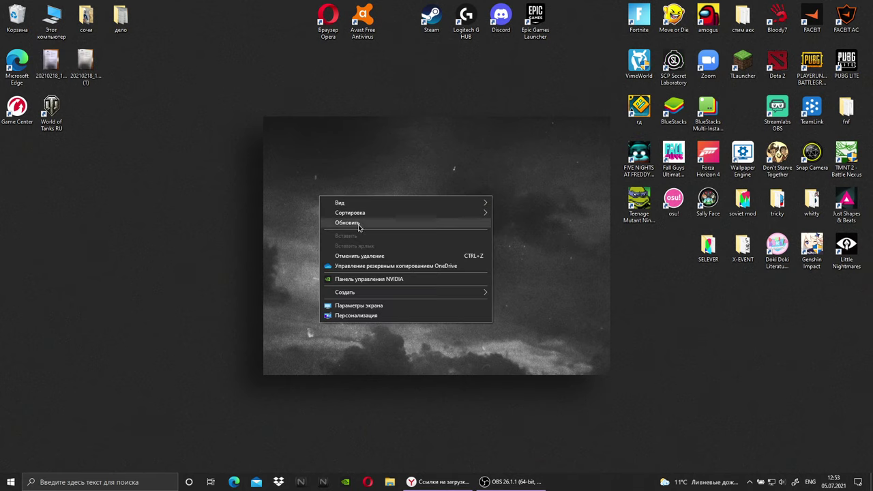
# Open the NVIDIA Control Panel, examine its 3D settings and PhysX configuration pages for display options, and close it.
pyautogui.click(367, 281)
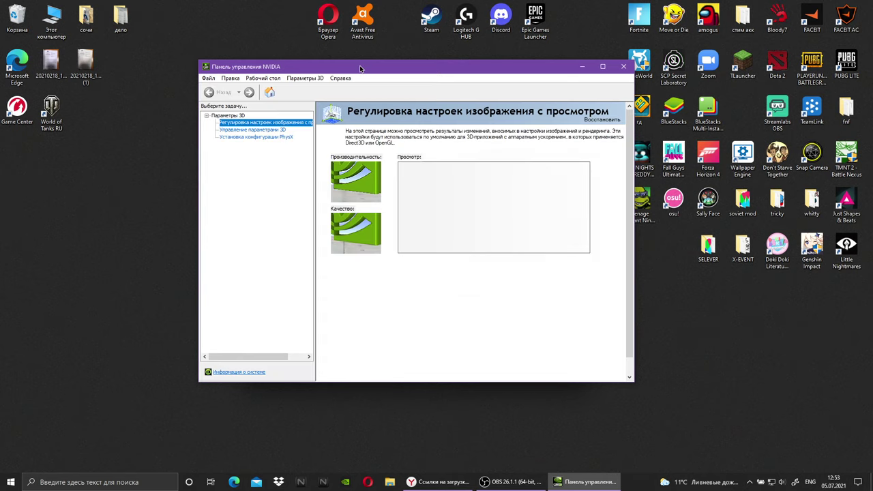
pyautogui.moveTo(393, 70); pyautogui.dragTo(315, 68)
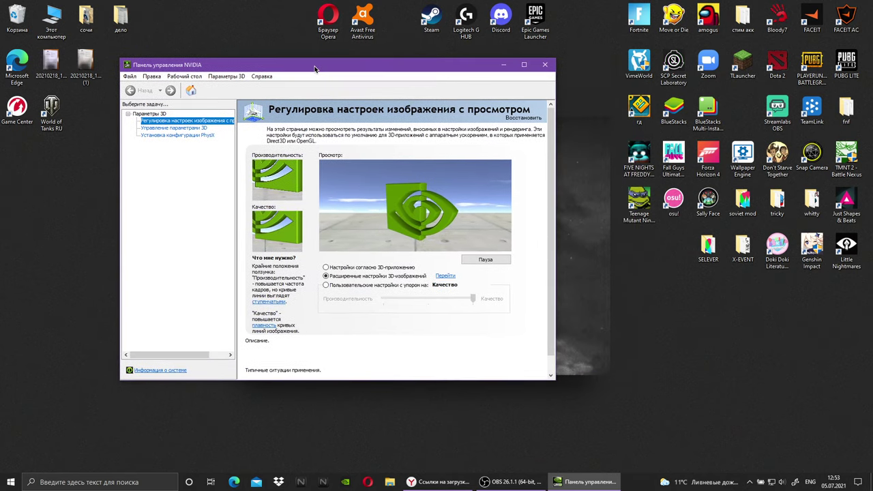
pyautogui.click(178, 128)
pyautogui.click(181, 122)
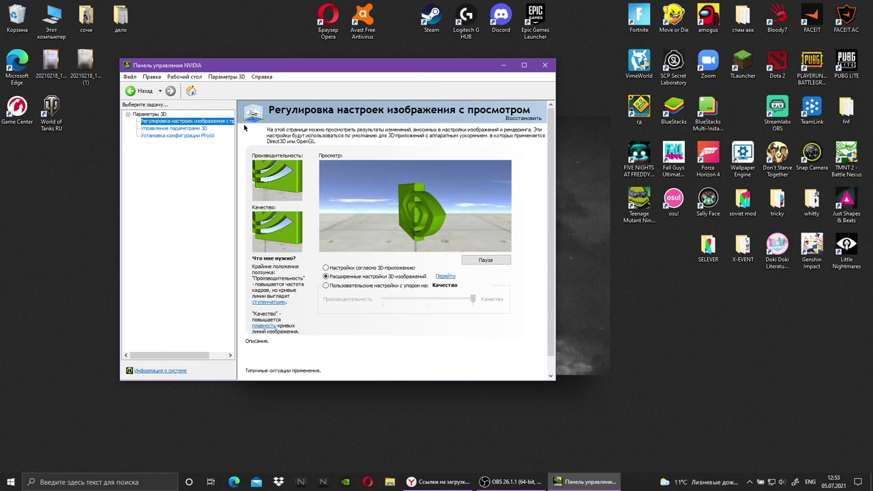
pyautogui.click(184, 136)
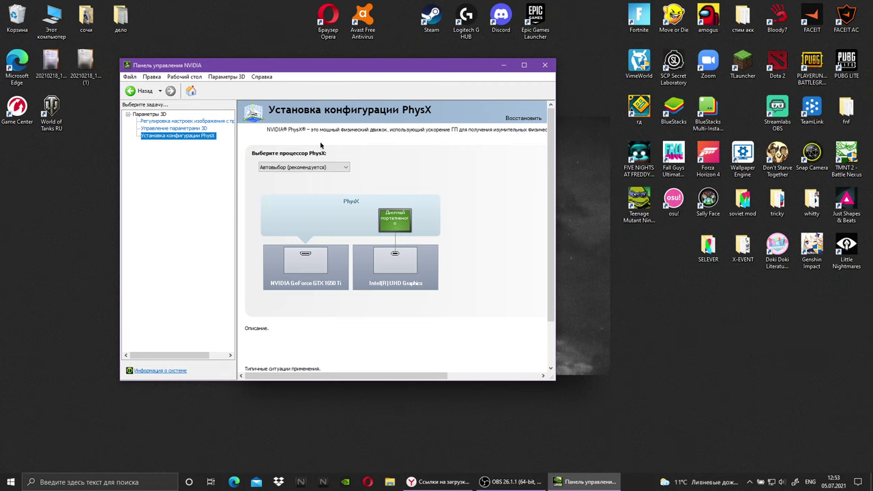
pyautogui.click(544, 66)
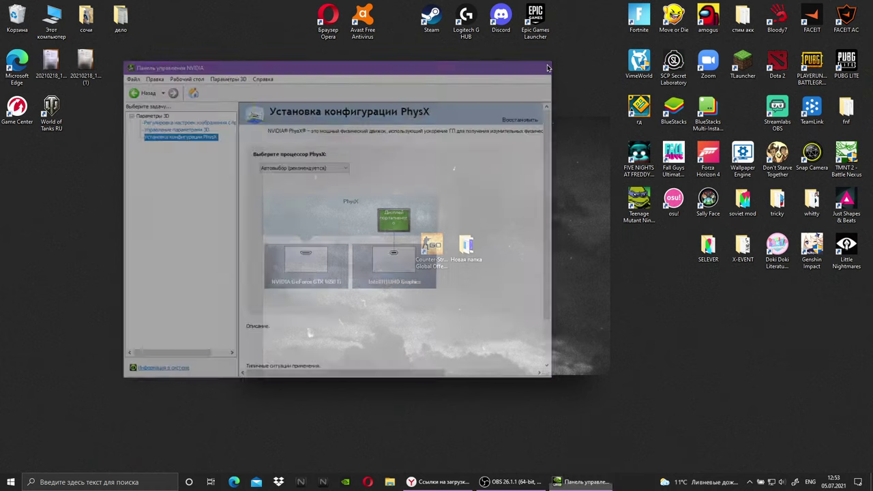
# Open the Intel Graphics Command Center and show the settings for the connected displays.
pyautogui.click(102, 482)
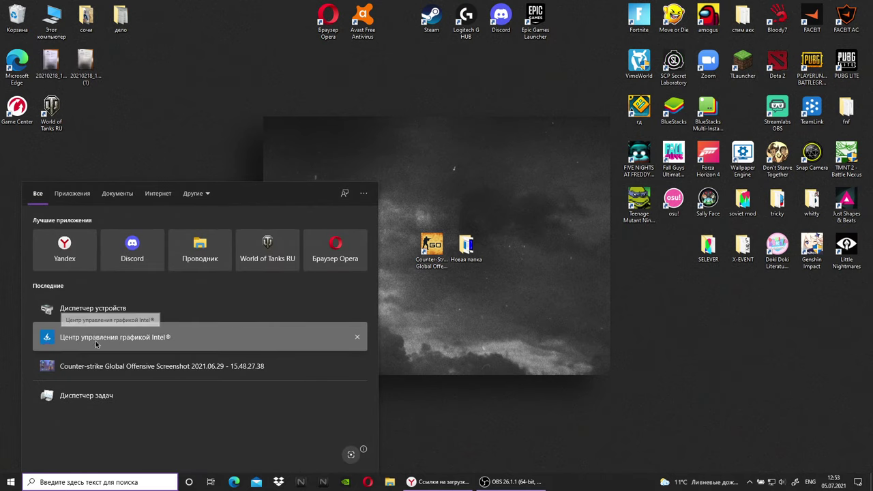
pyautogui.click(130, 341)
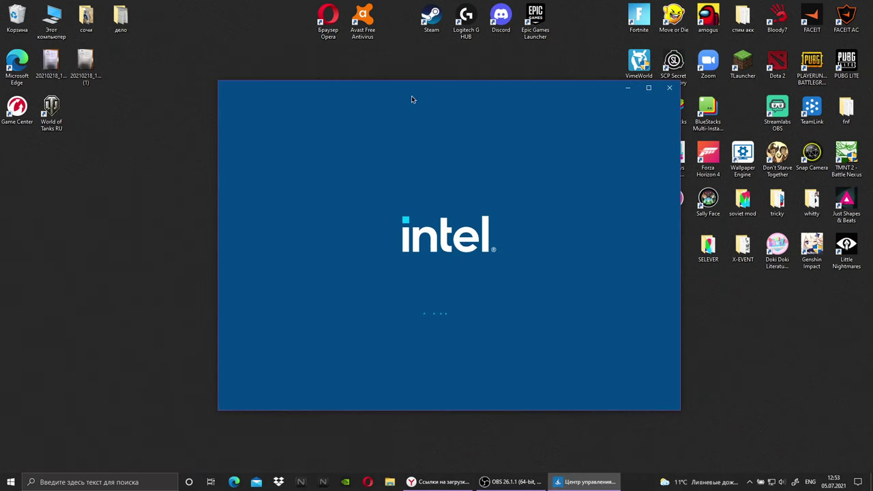
pyautogui.moveTo(417, 101); pyautogui.dragTo(379, 126)
pyautogui.click(168, 188)
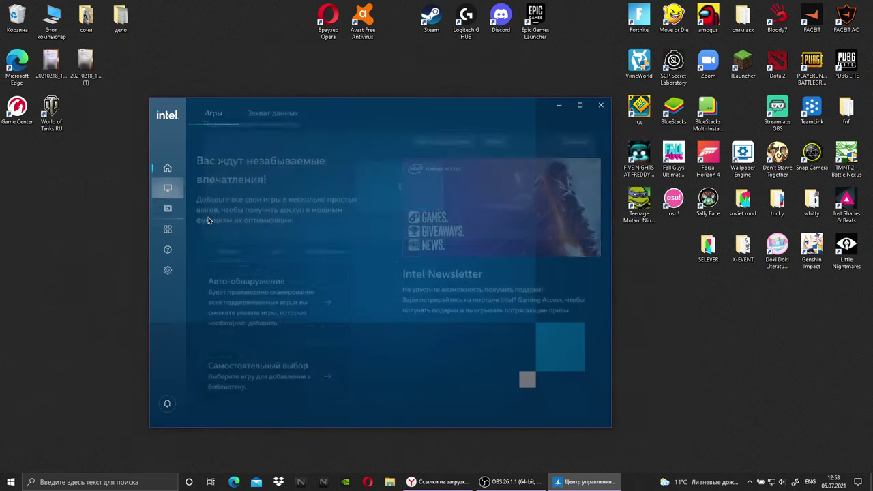
# Try to define a custom resolution for display 1, and close the Intel Graphics Command Center.
pyautogui.click(420, 300)
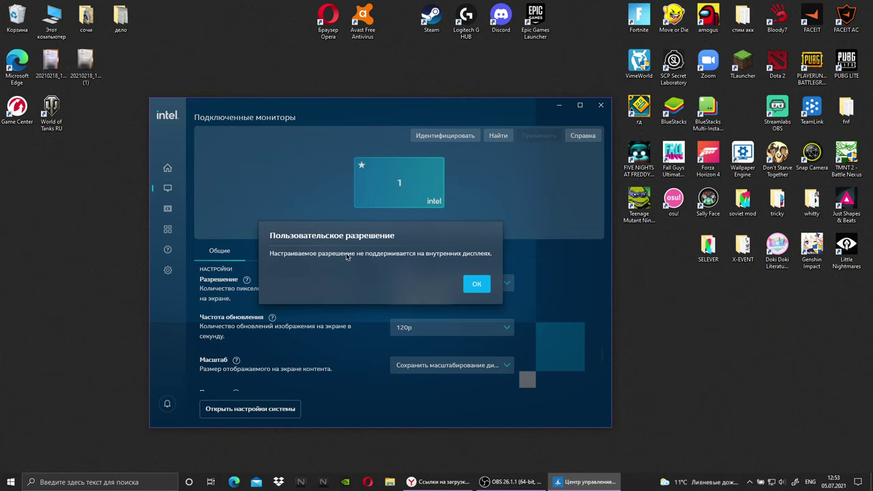
pyautogui.click(478, 286)
pyautogui.moveTo(373, 112); pyautogui.dragTo(371, 94)
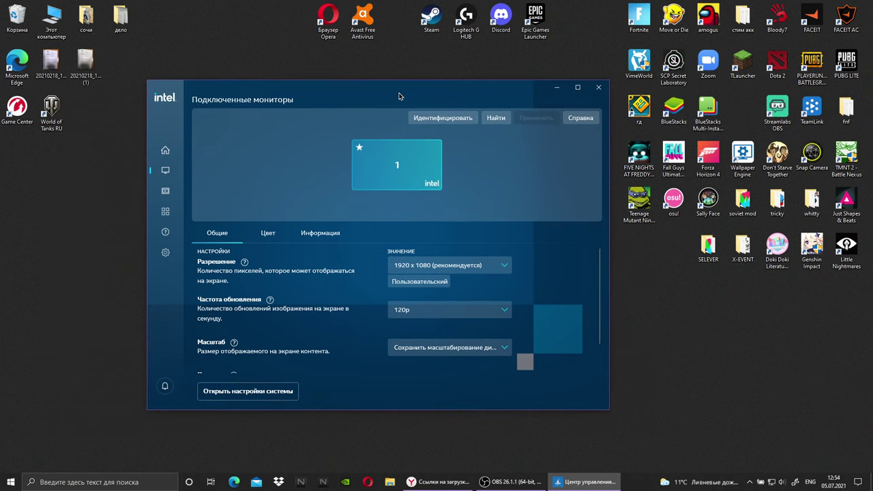
pyautogui.click(440, 281)
pyautogui.click(476, 267)
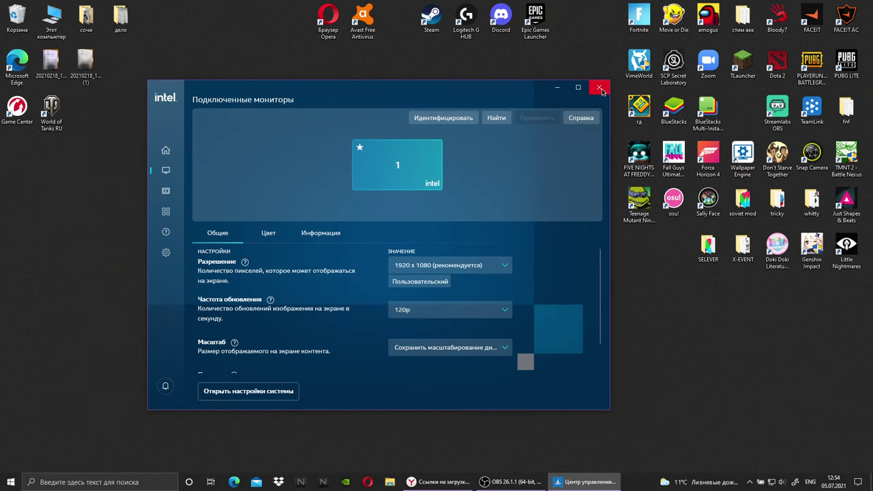
pyautogui.moveTo(566, 88); pyautogui.dragTo(505, 81)
pyautogui.click(537, 85)
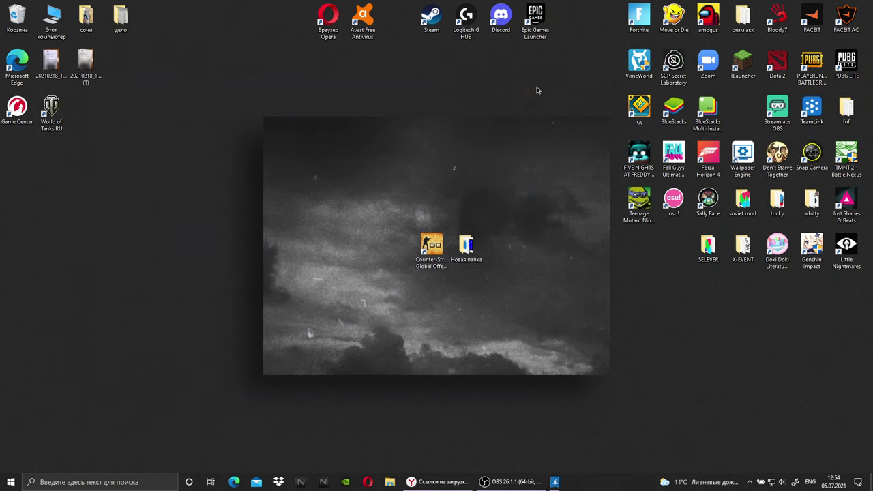
pyautogui.moveTo(423, 140); pyautogui.dragTo(486, 263)
pyautogui.moveTo(316, 106); pyautogui.dragTo(422, 171)
pyautogui.moveTo(228, 131)
pyautogui.mouseDown()
pyautogui.moveTo(277, 149)
pyautogui.moveTo(496, 175)
pyautogui.mouseUp()
pyautogui.moveTo(239, 109); pyautogui.dragTo(382, 171)
pyautogui.moveTo(199, 112)
pyautogui.mouseDown()
pyautogui.moveTo(308, 162)
pyautogui.moveTo(409, 184)
pyautogui.mouseUp()
pyautogui.moveTo(234, 100)
pyautogui.mouseDown()
pyautogui.moveTo(584, 225)
pyautogui.moveTo(481, 205)
pyautogui.moveTo(573, 228)
pyautogui.mouseUp()
pyautogui.moveTo(223, 122); pyautogui.dragTo(494, 211)
pyautogui.moveTo(421, 265); pyautogui.dragTo(437, 208)
pyautogui.click(489, 164)
pyautogui.moveTo(438, 207); pyautogui.dragTo(440, 249)
pyautogui.click(480, 330)
pyautogui.moveTo(492, 295); pyautogui.dragTo(342, 178)
# Switch to Yandex Browser, close the SoftSlot tab and return to the search results for "cru".
pyautogui.click(440, 482)
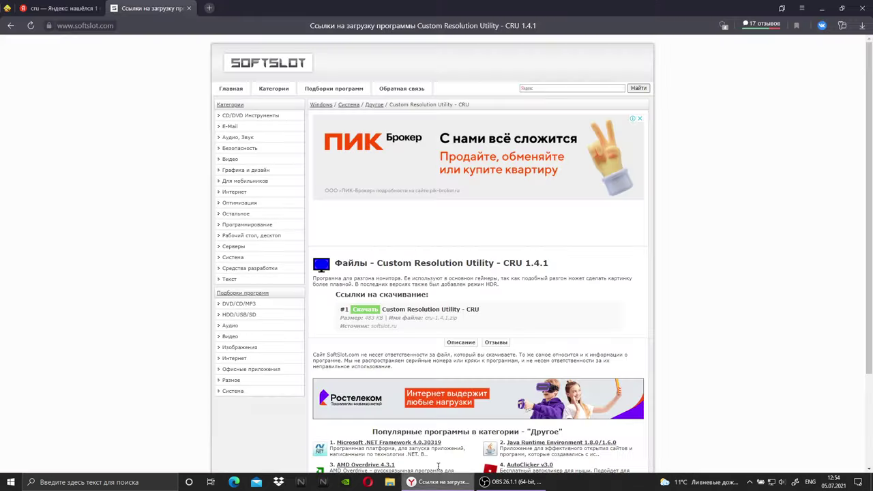
pyautogui.click(191, 9)
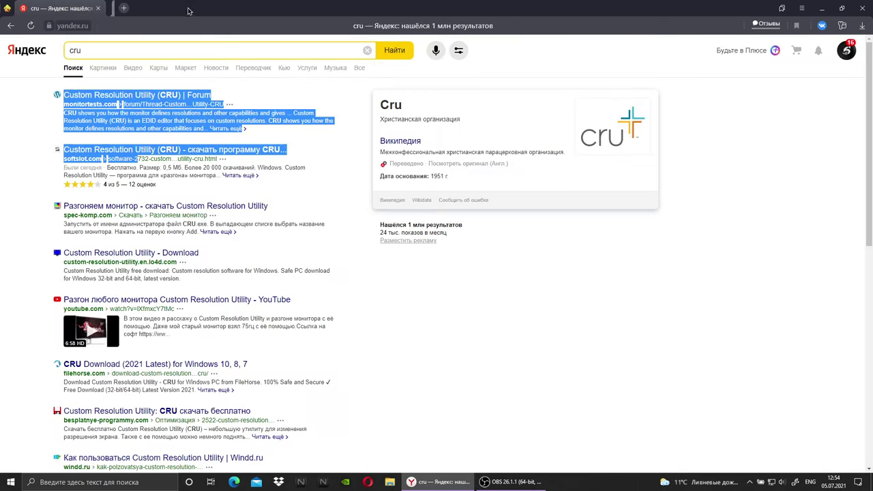
pyautogui.click(266, 94)
pyautogui.doubleClick(74, 53)
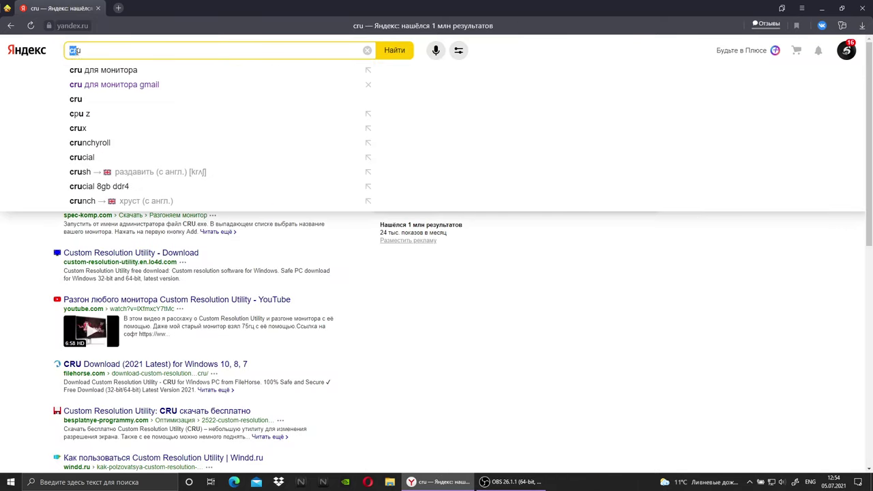
pyautogui.click(80, 53)
pyautogui.click(459, 318)
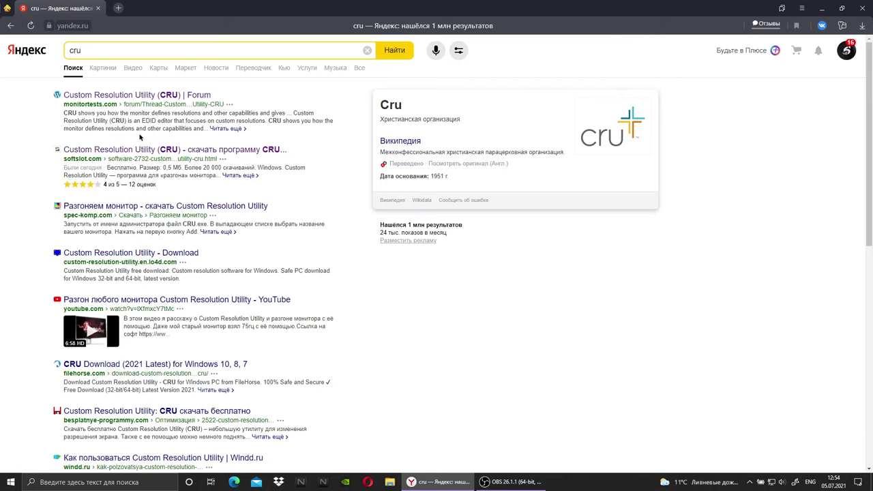
# Open the softslot.com result for Custom Resolution Utility (CRU) from the search results.
pyautogui.moveTo(60, 160); pyautogui.dragTo(107, 162)
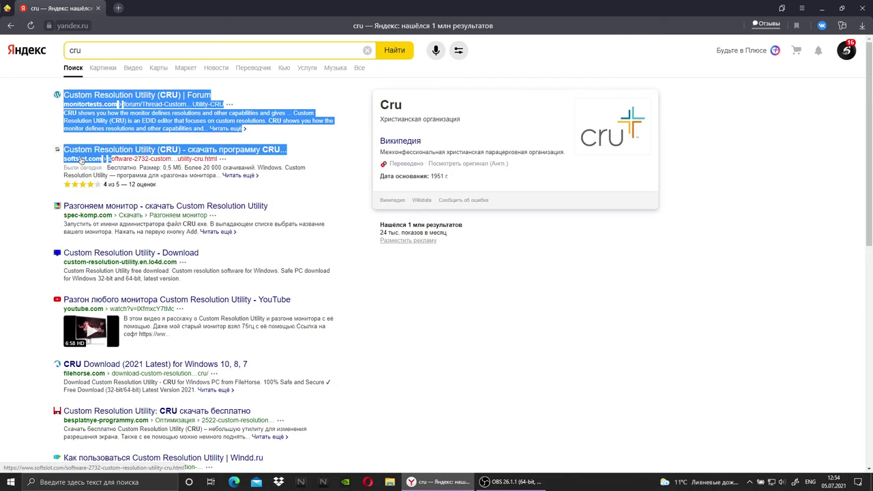
pyautogui.click(108, 161)
pyautogui.moveTo(350, 120); pyautogui.dragTo(504, 124)
pyautogui.click(475, 122)
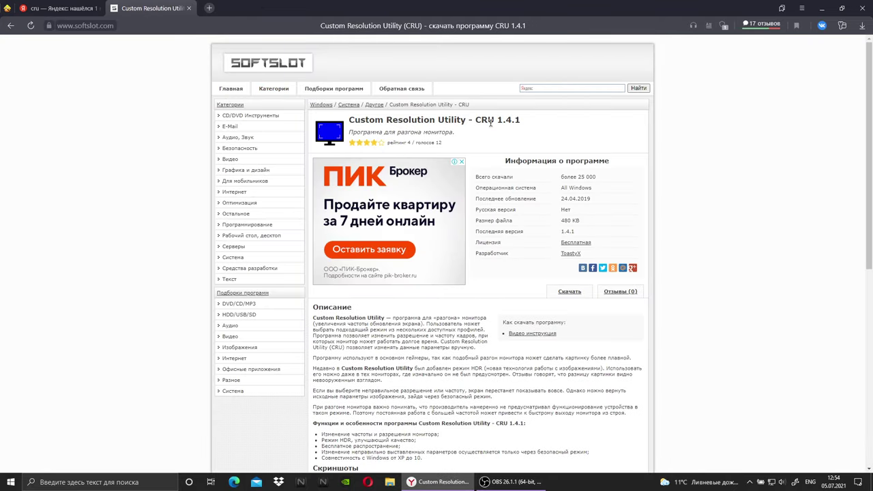
# Go to the CRU 1.4.1 download links and request the cru-1.4.1.zip file.
pyautogui.scroll(-4, 389, 252)
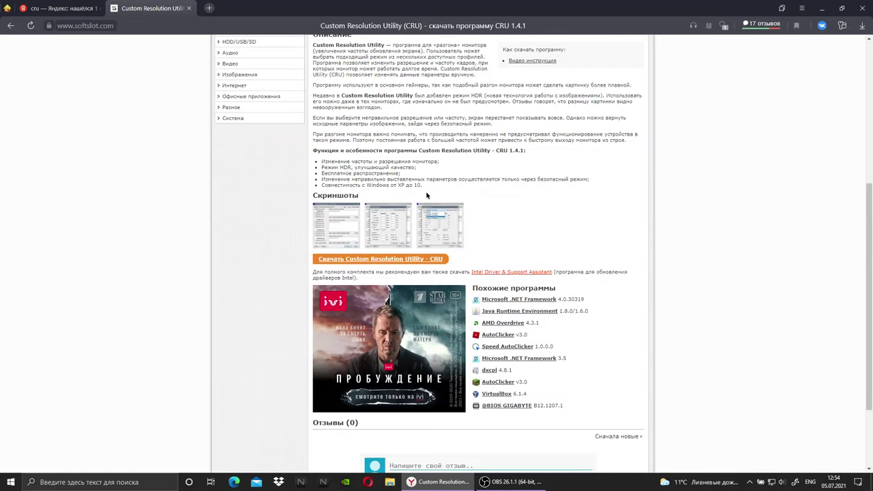
pyautogui.click(382, 263)
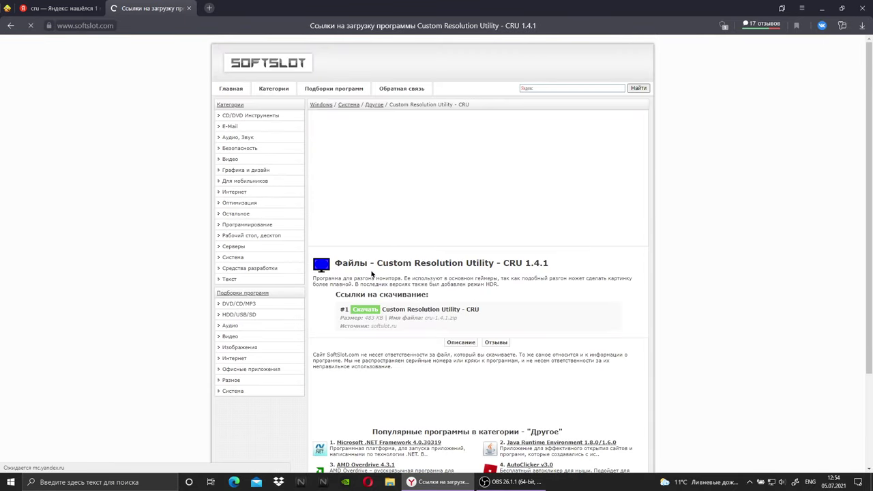
pyautogui.click(397, 205)
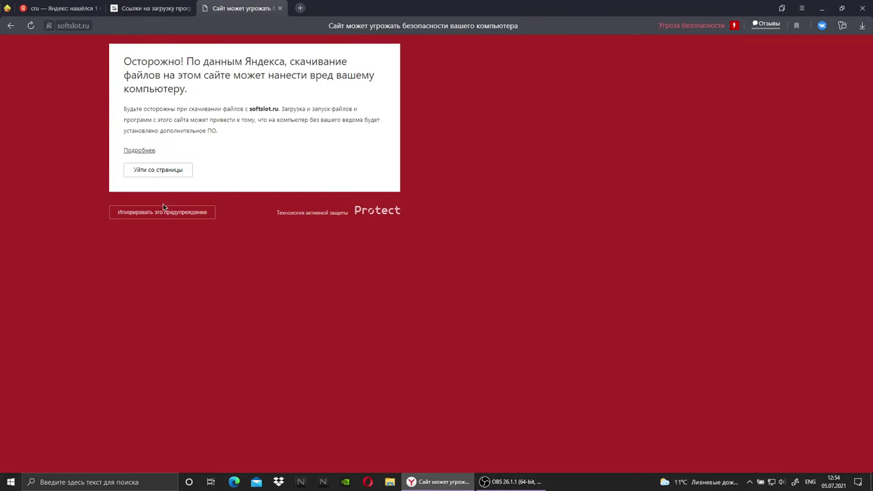
# Ignore the browser's security warning about softslot.ru and continue with the cru-1.4.1.zip download.
pyautogui.moveTo(124, 60); pyautogui.dragTo(362, 75)
pyautogui.click(344, 70)
pyautogui.moveTo(121, 68); pyautogui.dragTo(293, 75)
pyautogui.click(284, 64)
pyautogui.click(151, 6)
pyautogui.click(256, 3)
pyautogui.click(170, 213)
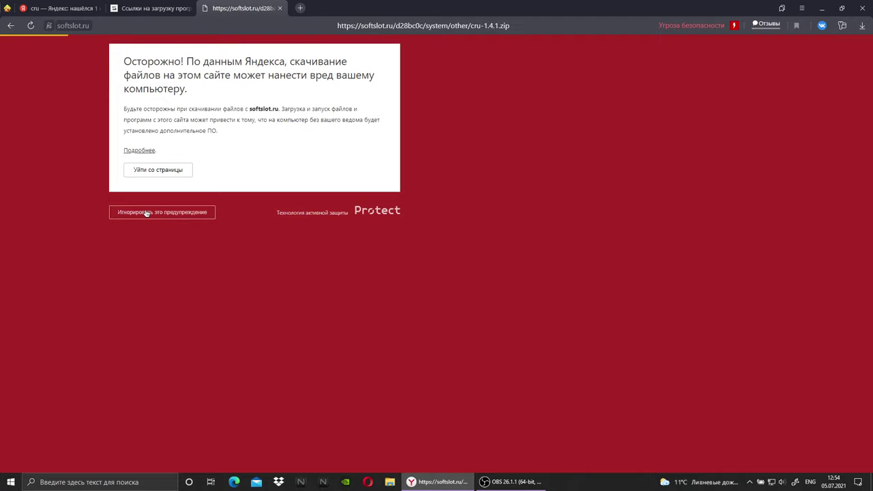
# Shrink and reposition the browser window, open the previously downloaded cru-1.4.1.zip archive and dismiss the WinRAR trial notice.
pyautogui.moveTo(318, 28); pyautogui.dragTo(344, 77)
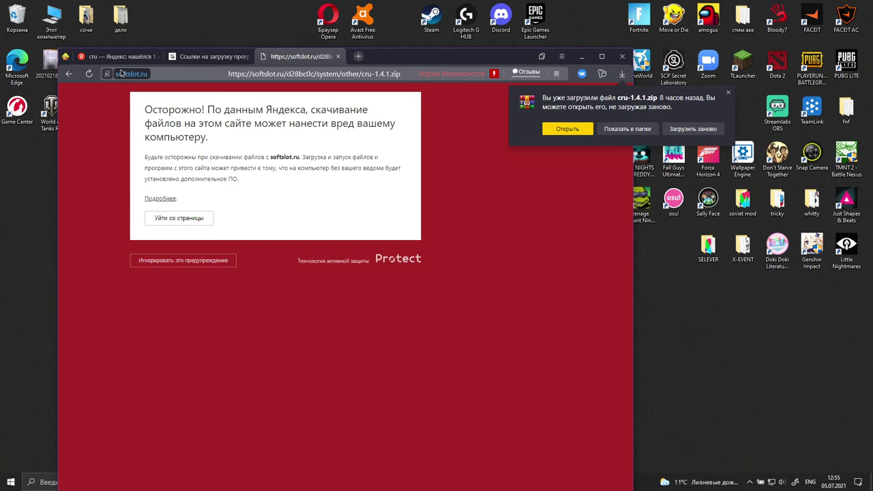
pyautogui.moveTo(412, 76); pyautogui.dragTo(479, 70)
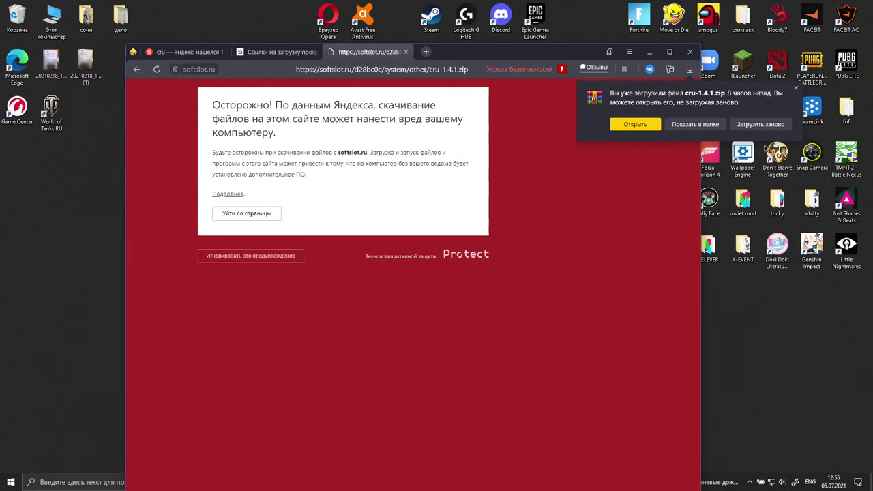
pyautogui.moveTo(344, 51); pyautogui.dragTo(551, 45)
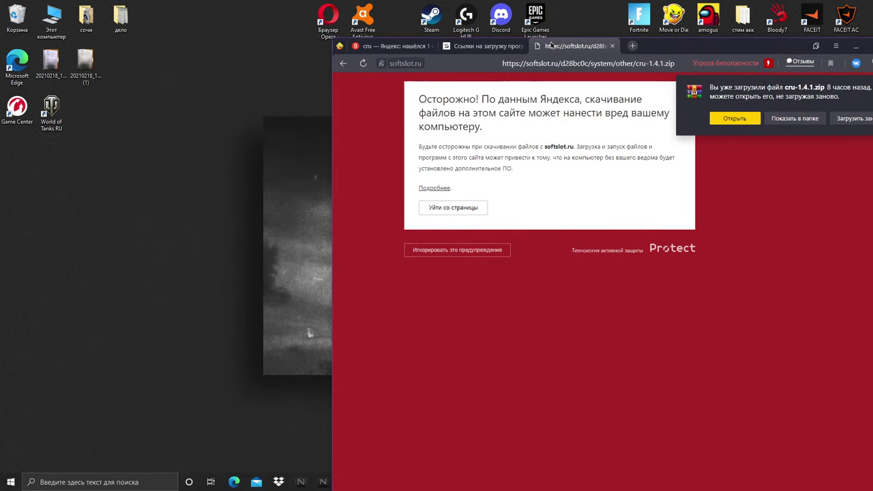
pyautogui.moveTo(683, 48); pyautogui.dragTo(491, 69)
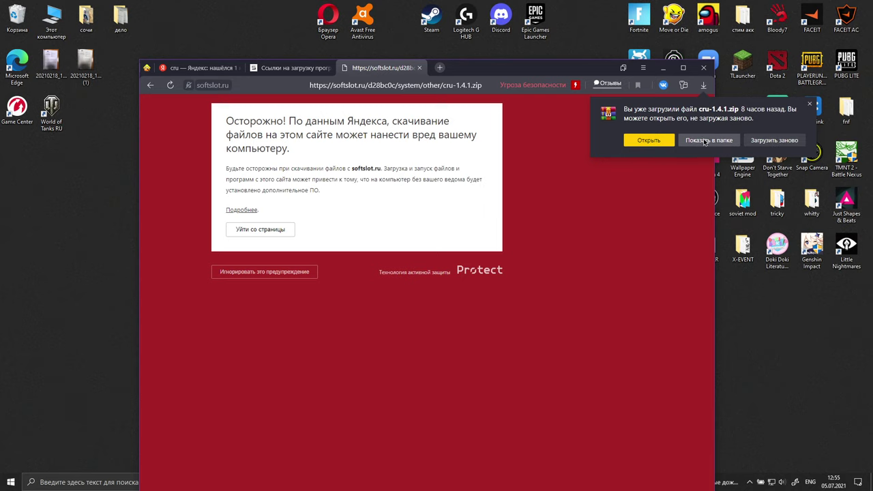
pyautogui.click(648, 139)
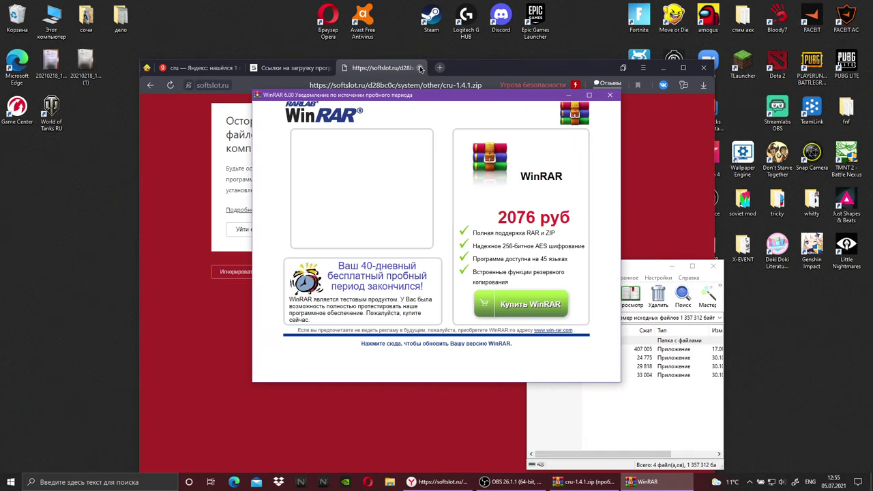
pyautogui.click(607, 97)
# Close the security warning tab and the browser, and move the archive window to a free area of the desktop.
pyautogui.click(672, 266)
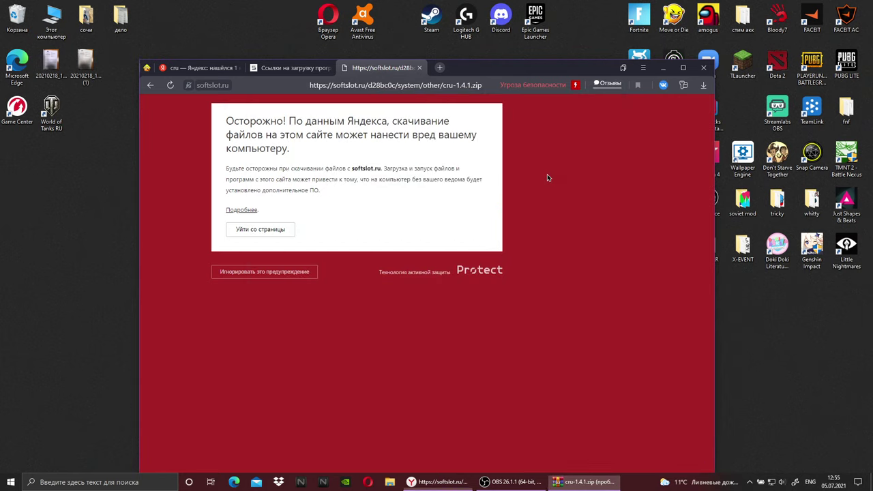
pyautogui.click(420, 69)
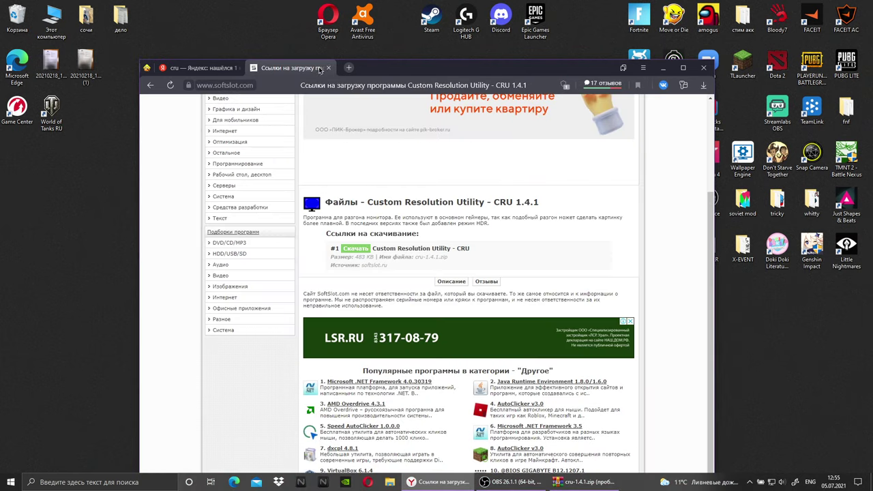
pyautogui.click(705, 68)
pyautogui.moveTo(551, 193); pyautogui.dragTo(205, 129)
# Create a new folder on the desktop with its default name and place it above the existing "Новая папка" folder.
pyautogui.doubleClick(467, 245)
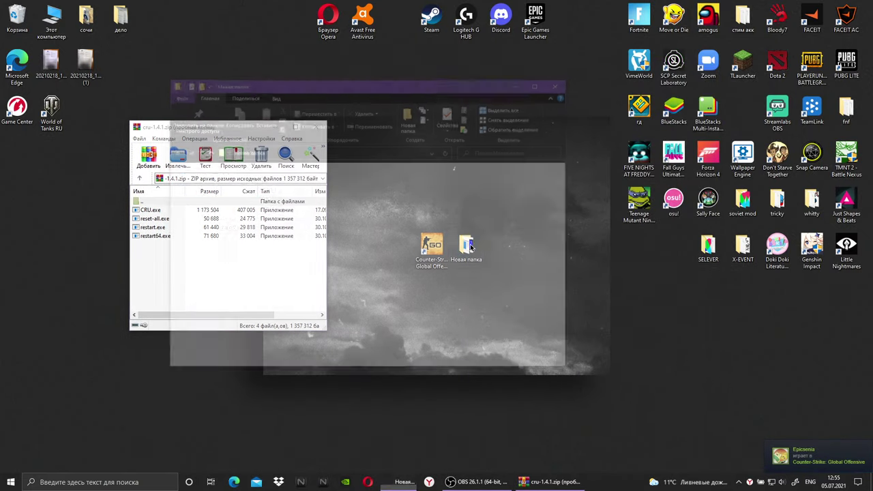
pyautogui.click(561, 81)
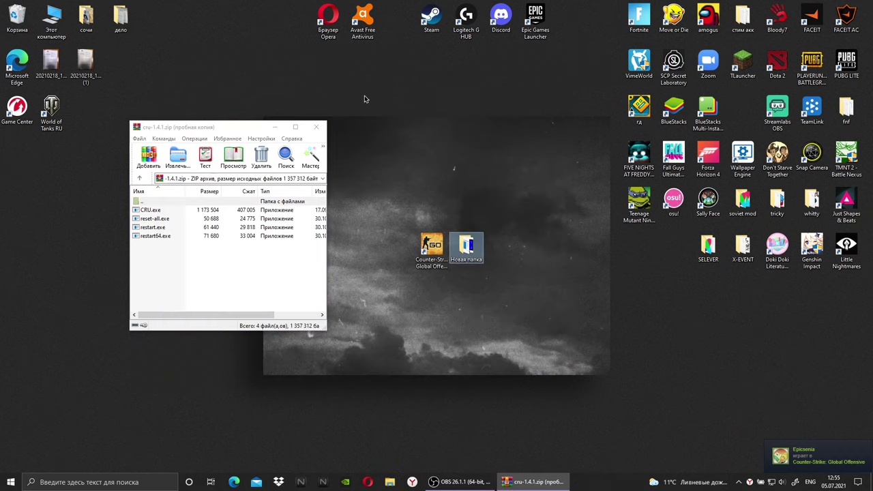
pyautogui.rightClick(365, 99)
pyautogui.moveTo(464, 198)
pyautogui.click(575, 195)
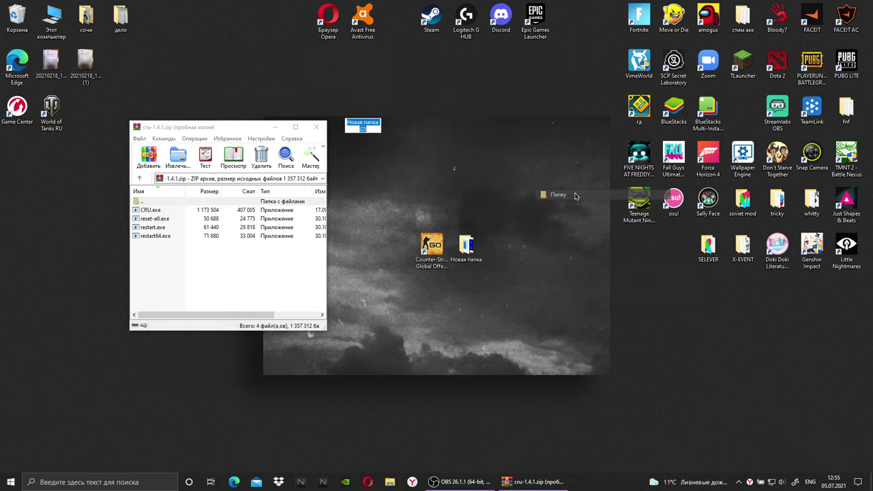
pyautogui.moveTo(373, 108); pyautogui.dragTo(478, 165)
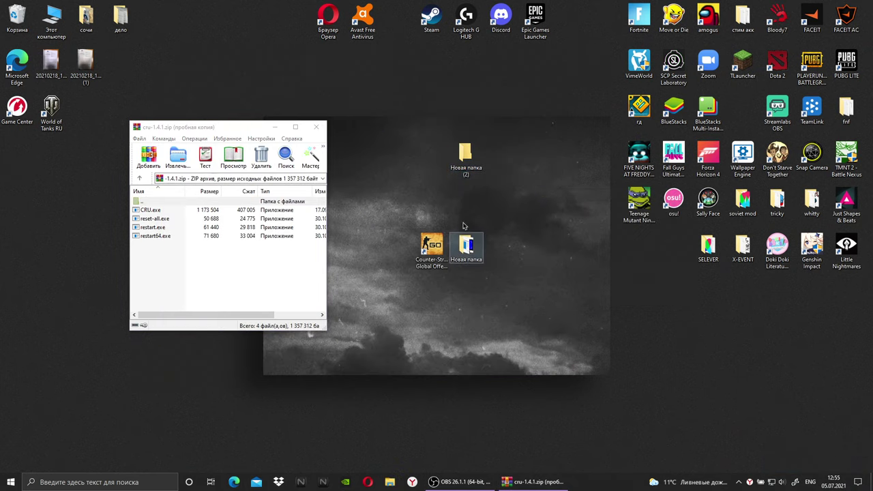
# Extract CRU.exe, reset-all.exe, restart.exe and restart64.exe from the archive into the new desktop folder and close the archive.
pyautogui.click(206, 275)
pyautogui.moveTo(206, 275); pyautogui.dragTo(465, 152)
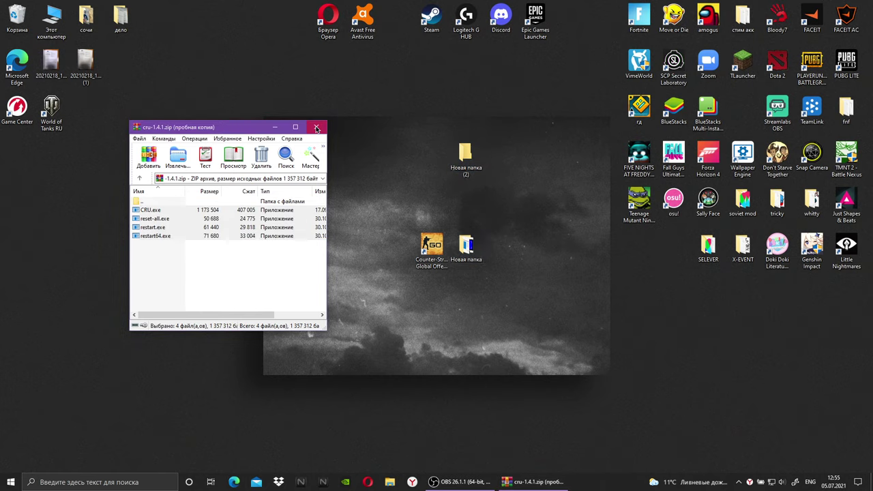
# Open the "Новая папка (2)" folder on the desktop and launch the CRU application.
pyautogui.doubleClick(465, 153)
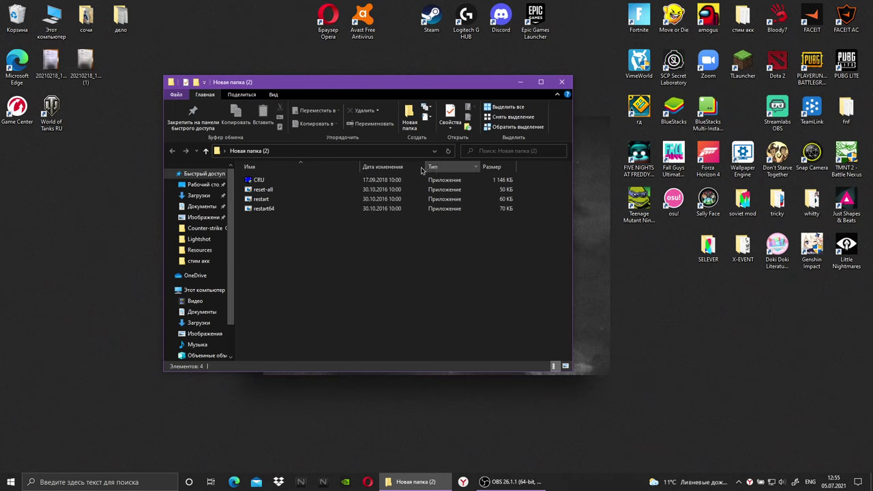
pyautogui.click(263, 182)
pyautogui.doubleClick(264, 183)
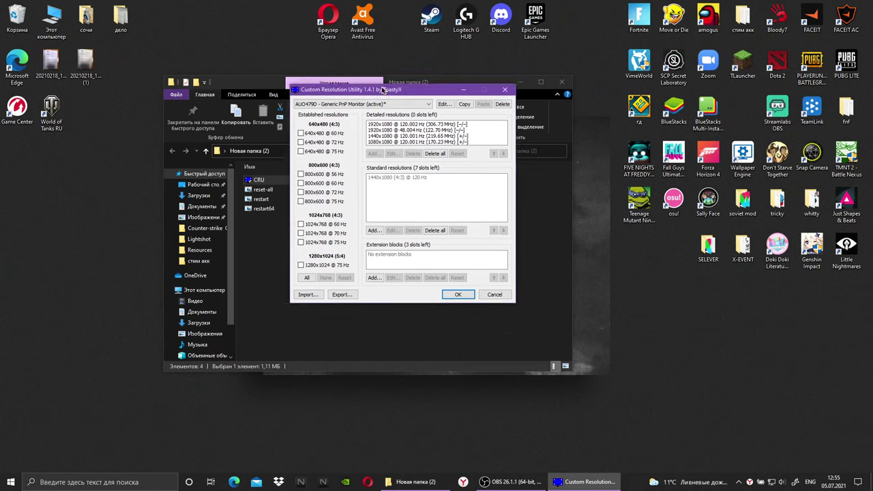
# Move the Custom Resolution Utility window down and choose the active AUO479D - Generic PnP Monitor as the display.
pyautogui.moveTo(382, 88); pyautogui.dragTo(380, 129)
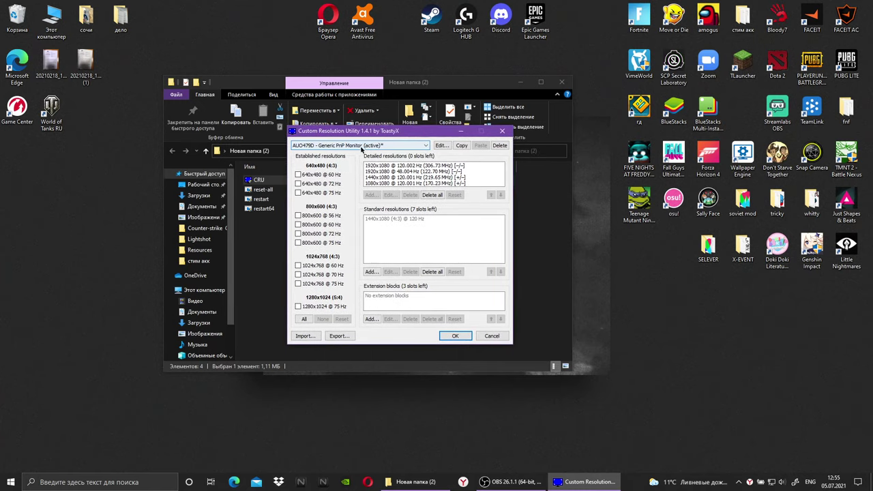
pyautogui.click(299, 146)
pyautogui.click(348, 153)
pyautogui.click(361, 145)
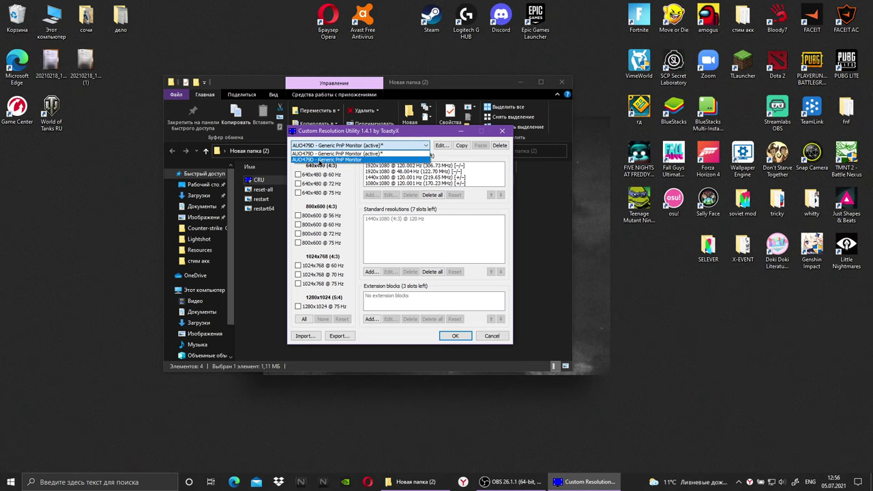
pyautogui.click(370, 156)
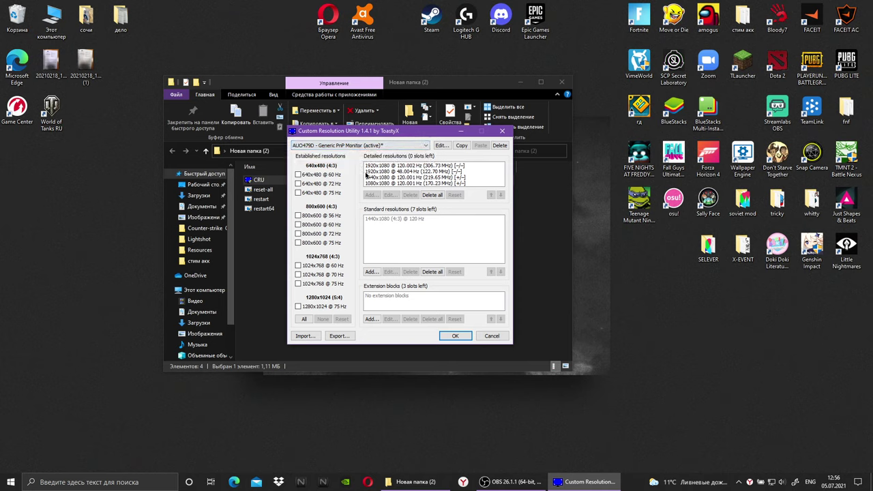
# Open the 1080x1080 detailed resolution for editing and set its timing to Automatic - LCD standard.
pyautogui.click(379, 177)
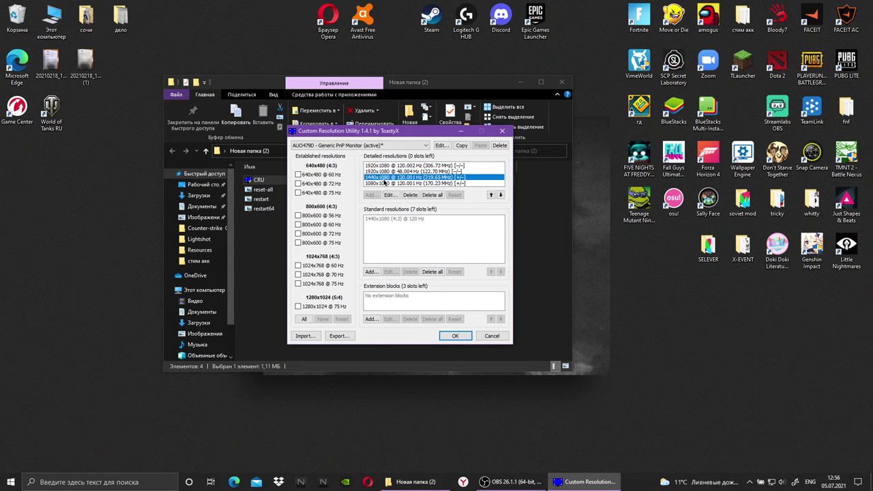
pyautogui.click(382, 184)
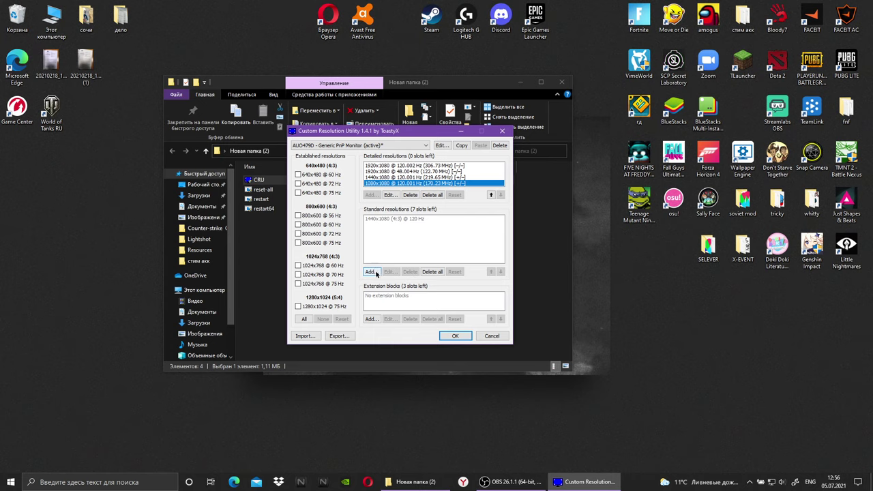
pyautogui.click(390, 195)
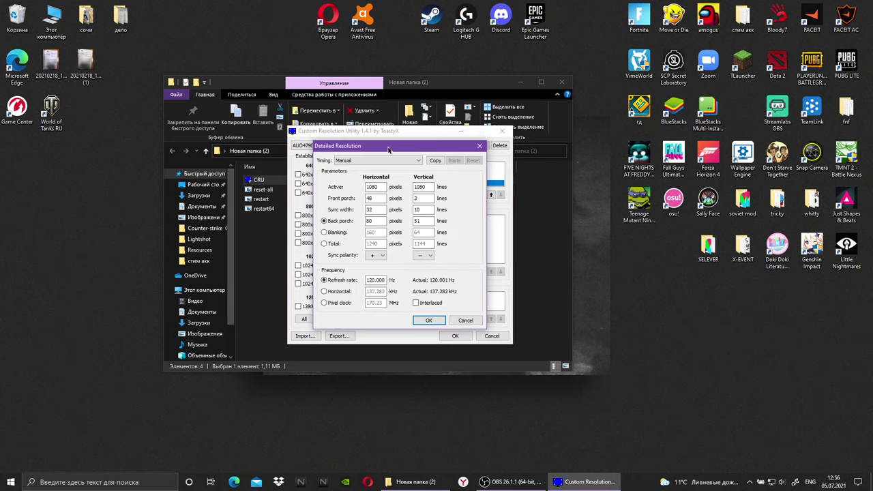
pyautogui.moveTo(389, 149); pyautogui.dragTo(387, 119)
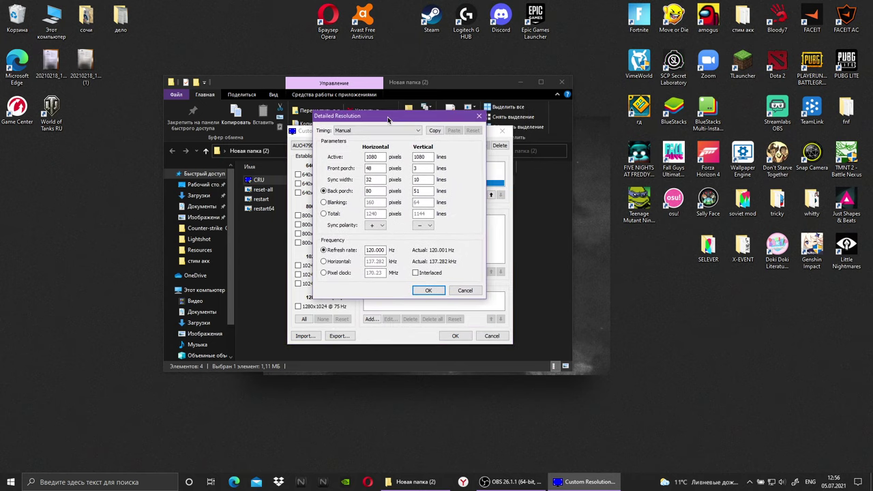
pyautogui.click(387, 131)
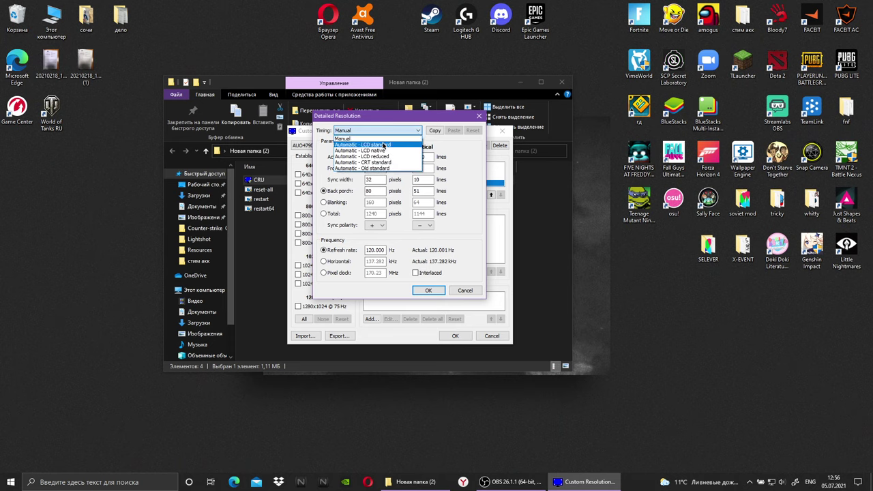
pyautogui.click(366, 145)
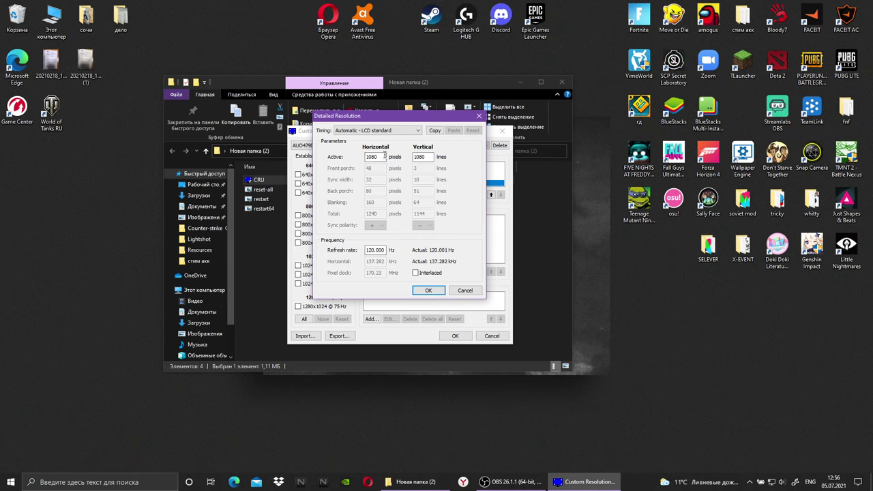
# Review the active pixel, line and refresh rate fields and close the detailed resolution dialog without saving.
pyautogui.click(435, 156)
pyautogui.click(430, 157)
pyautogui.click(10, 482)
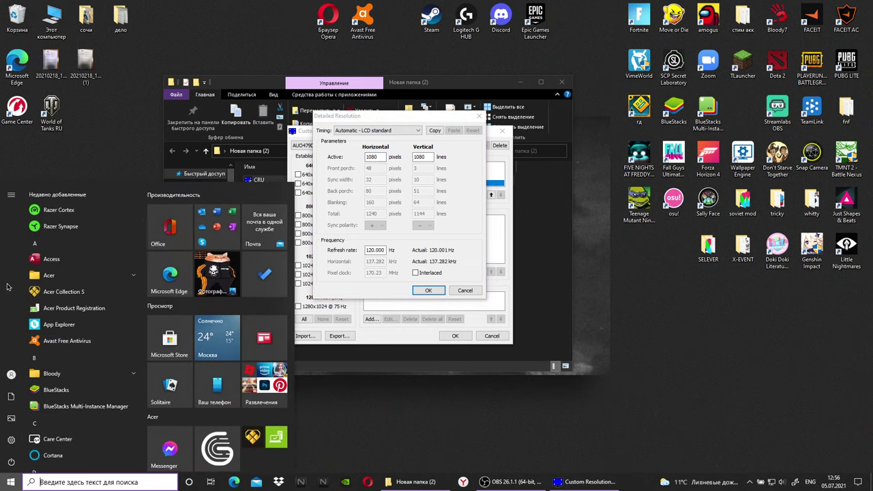
pyautogui.click(116, 102)
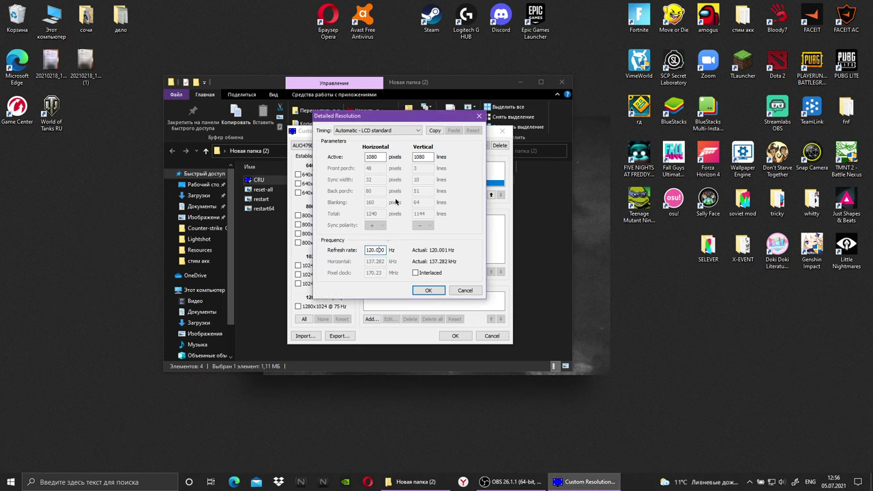
pyautogui.click(481, 118)
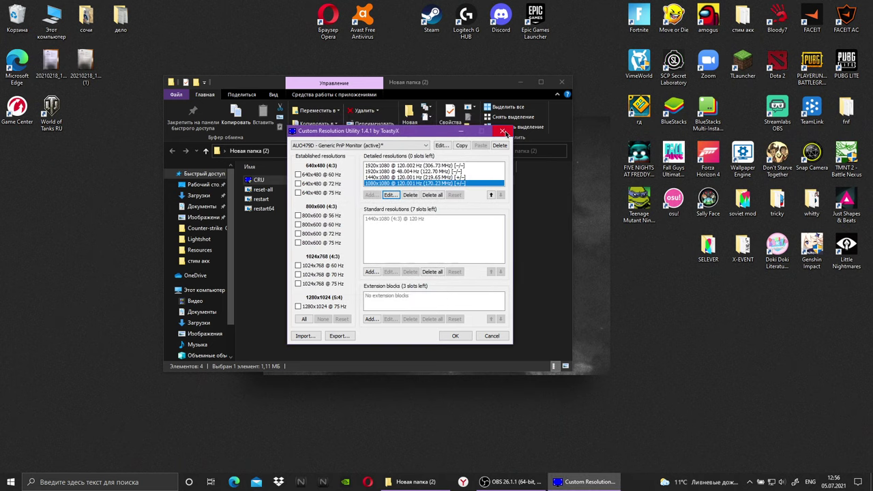
# Check the built-in display's refresh rate in the Windows advanced display settings and close the settings window.
pyautogui.click(11, 482)
pyautogui.click(10, 441)
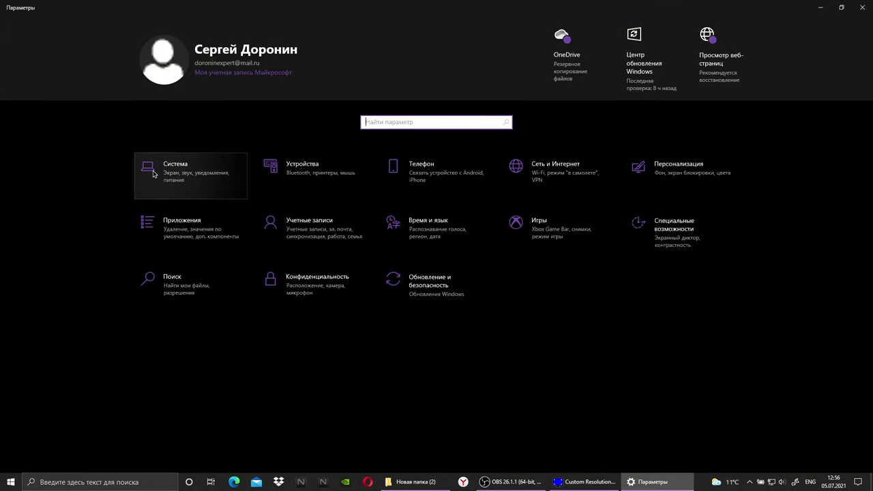
pyautogui.click(185, 186)
pyautogui.scroll(-1, 205, 406)
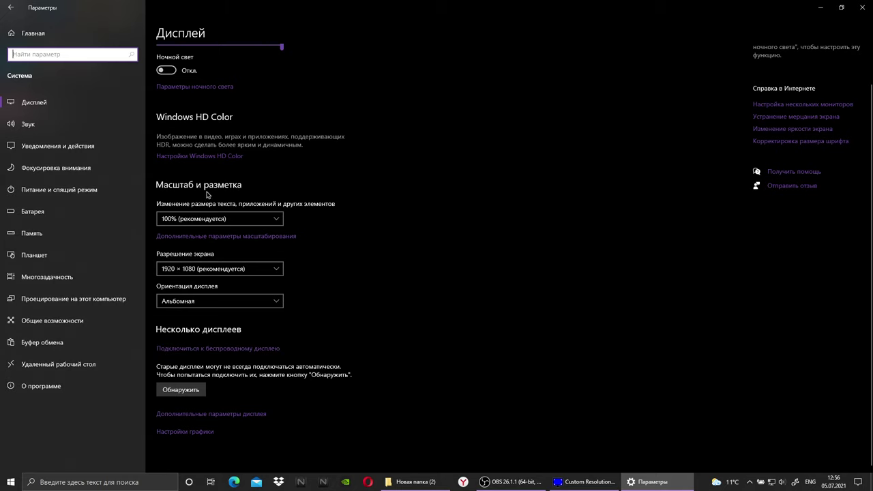
pyautogui.scroll(1, 196, 165)
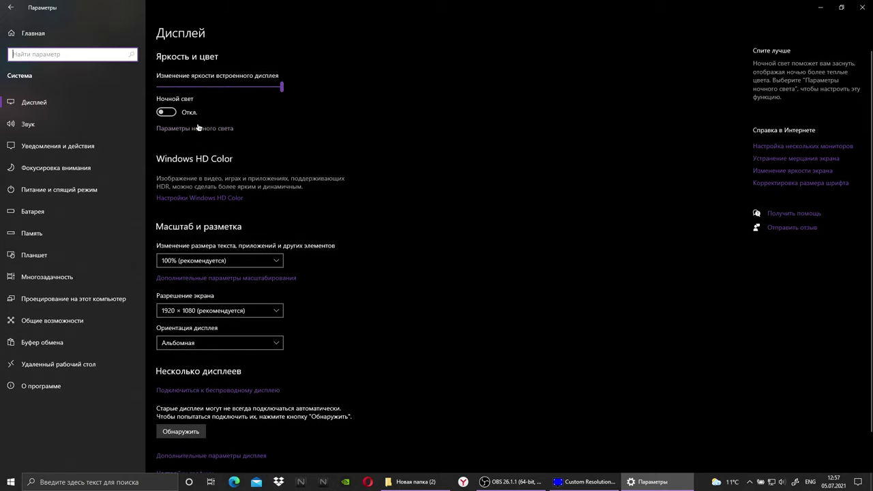
pyautogui.scroll(-1, 195, 133)
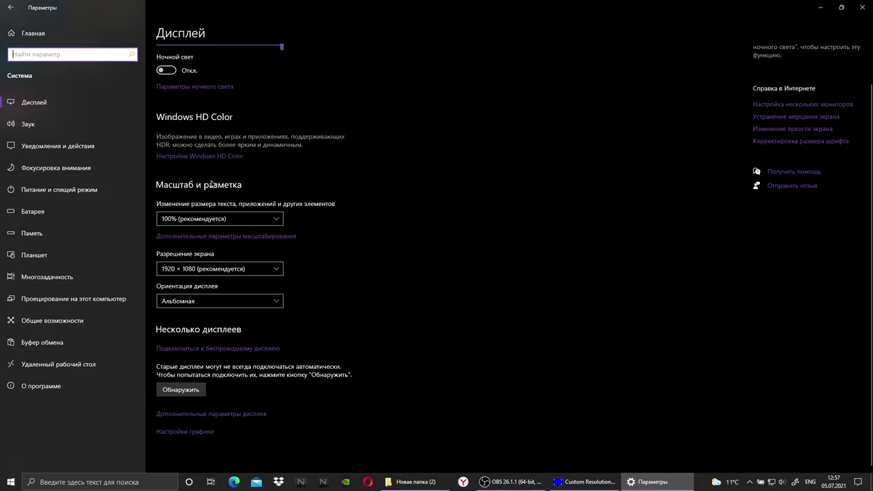
pyautogui.scroll(1, 213, 184)
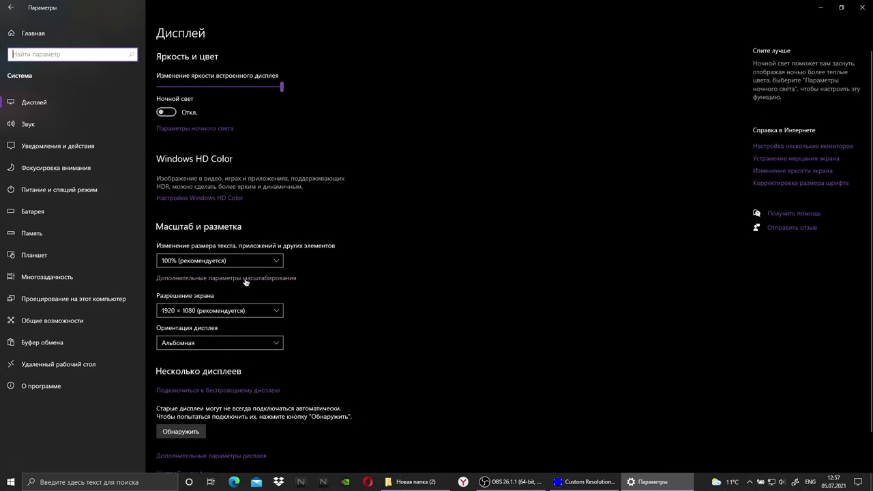
pyautogui.scroll(-1, 262, 279)
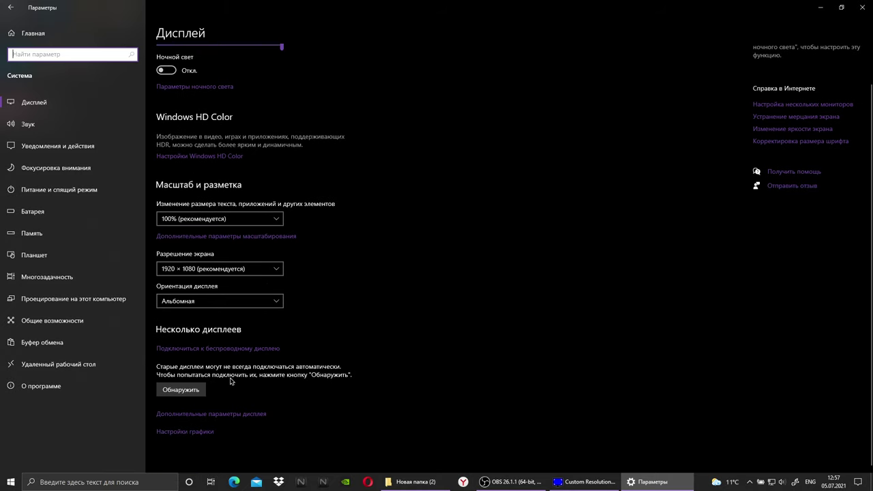
pyautogui.click(229, 414)
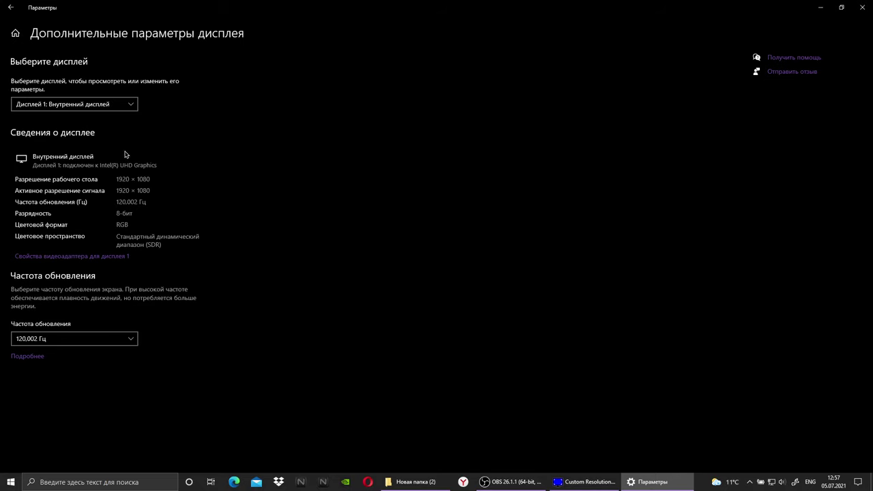
pyautogui.click(862, 7)
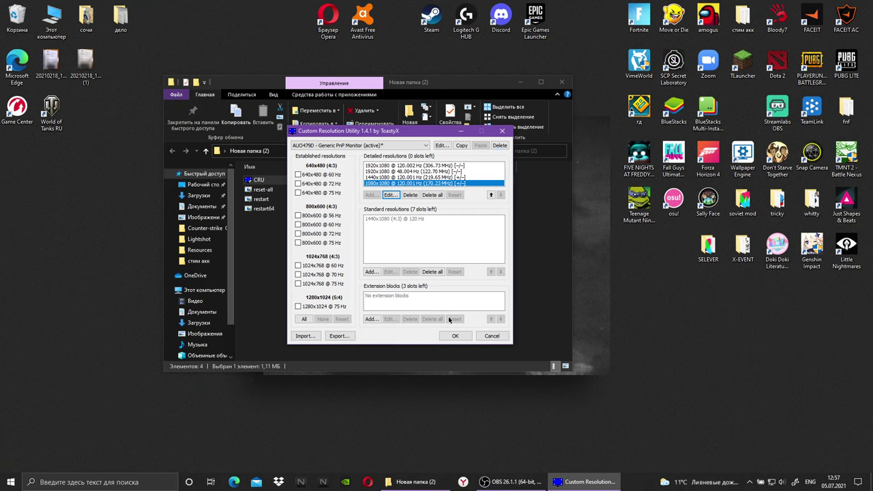
# Close Custom Resolution Utility without applying changes and locate restart64 in the extracted folder.
pyautogui.click(502, 131)
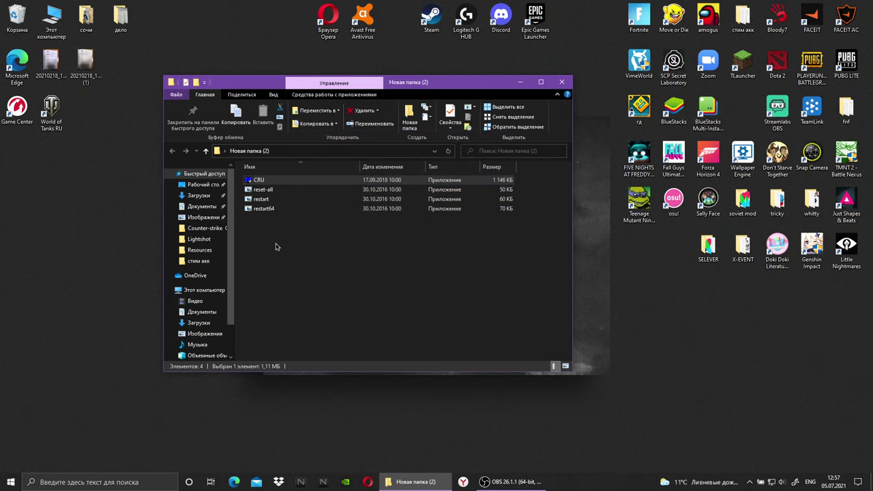
pyautogui.moveTo(290, 255)
pyautogui.mouseDown()
pyautogui.moveTo(264, 190)
pyautogui.moveTo(279, 254)
pyautogui.mouseUp()
pyautogui.moveTo(275, 210); pyautogui.dragTo(286, 232)
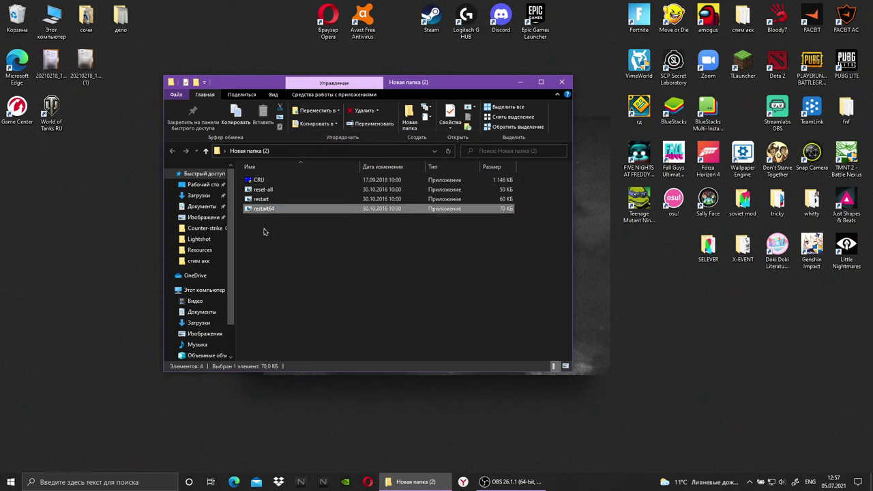
pyautogui.click(271, 239)
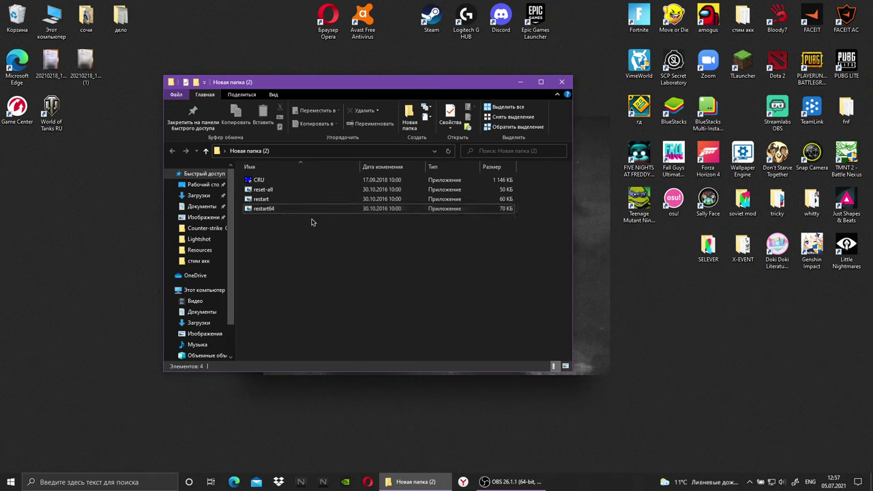
# Check which display adapters the laptop has in Device Manager and close it.
pyautogui.click(87, 279)
pyautogui.rightClick(87, 277)
pyautogui.click(25, 281)
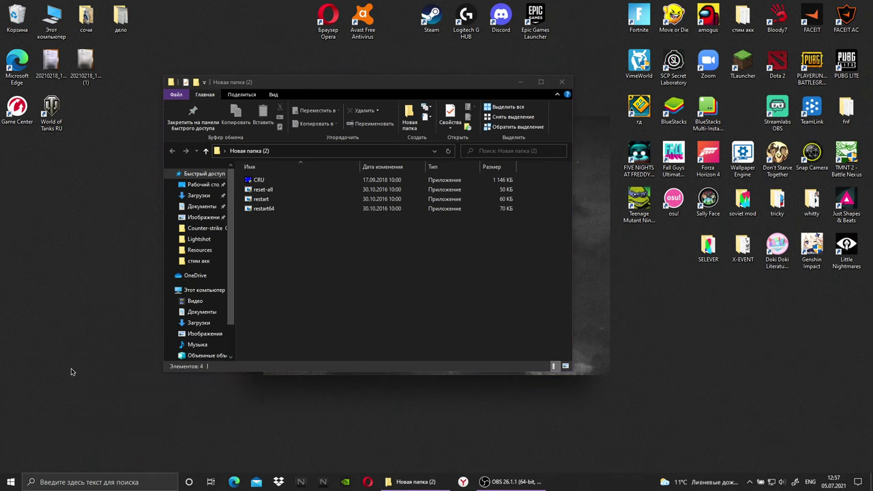
pyautogui.click(124, 485)
pyautogui.click(102, 308)
pyautogui.moveTo(163, 32); pyautogui.dragTo(182, 144)
pyautogui.click(73, 207)
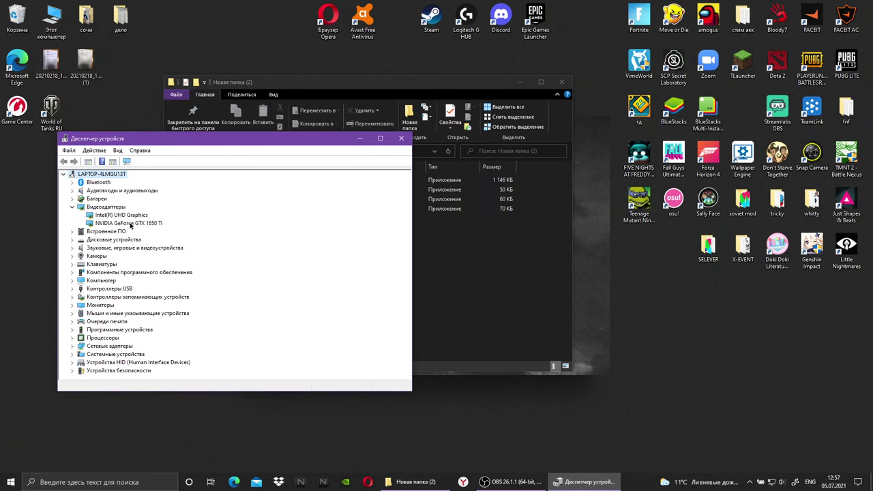
pyautogui.click(401, 140)
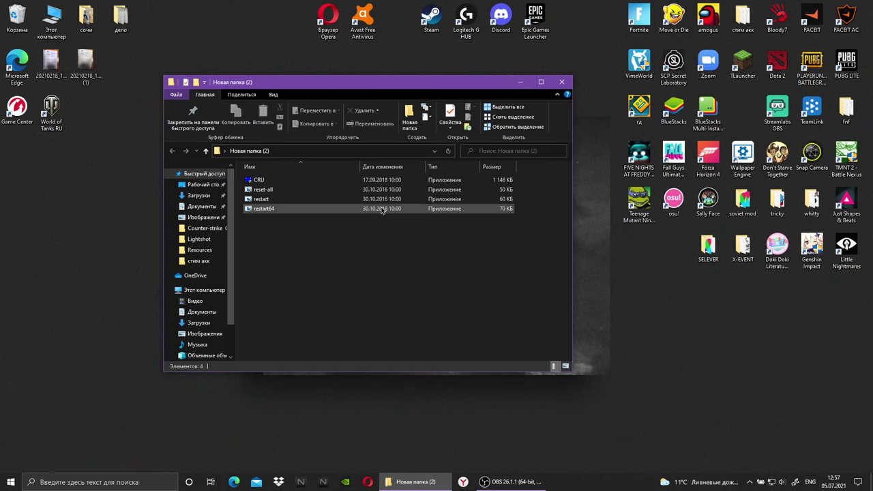
pyautogui.click(510, 482)
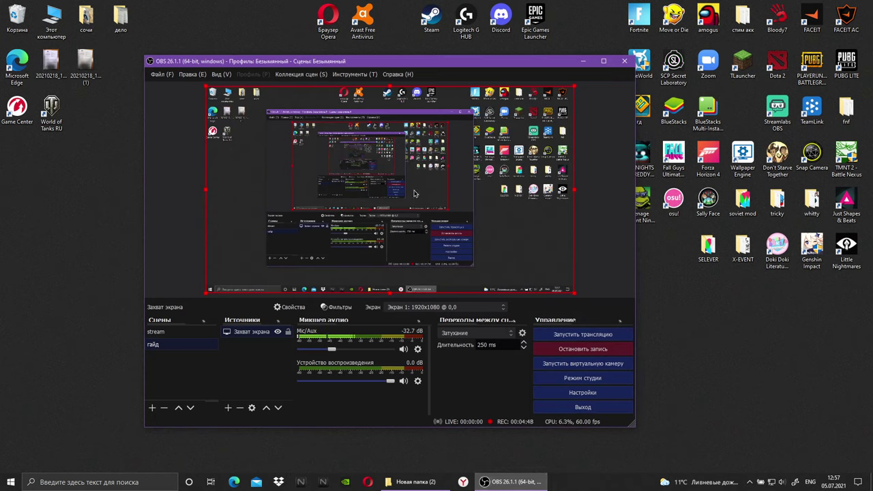
pyautogui.click(583, 60)
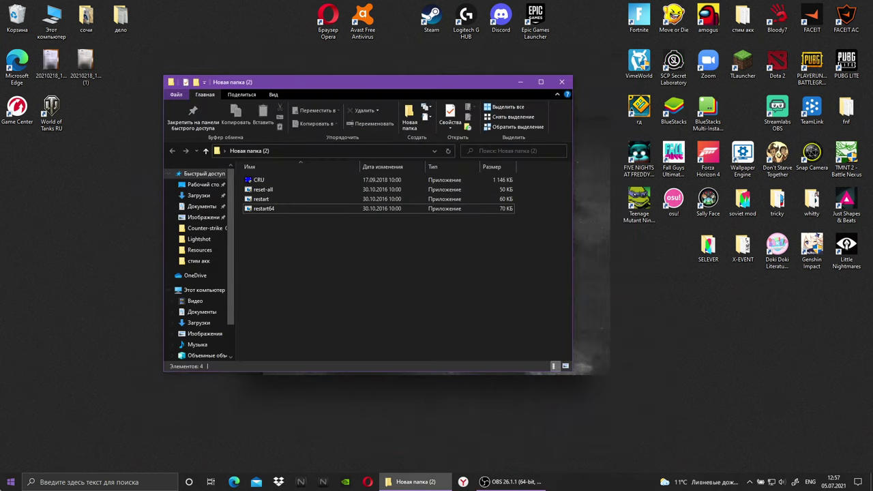
pyautogui.click(11, 481)
pyautogui.click(11, 462)
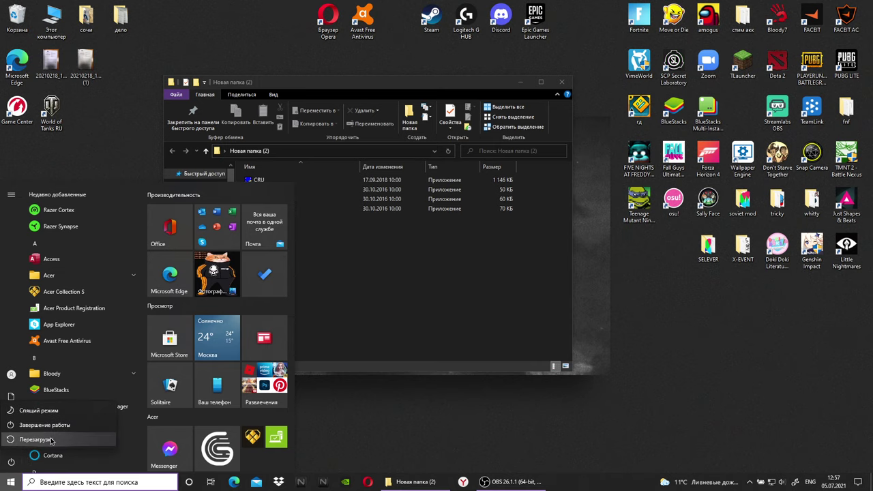
pyautogui.click(325, 424)
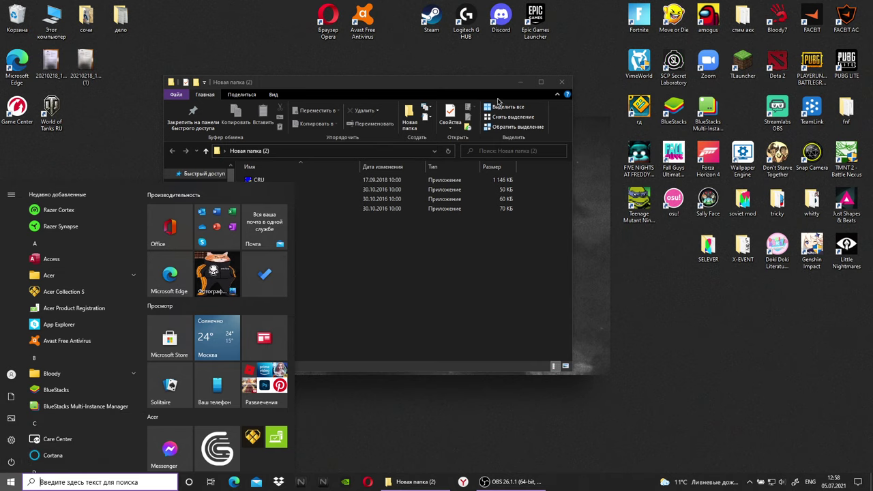
# Close the folder window and look through the available screen resolutions in the Windows display settings.
pyautogui.click(561, 82)
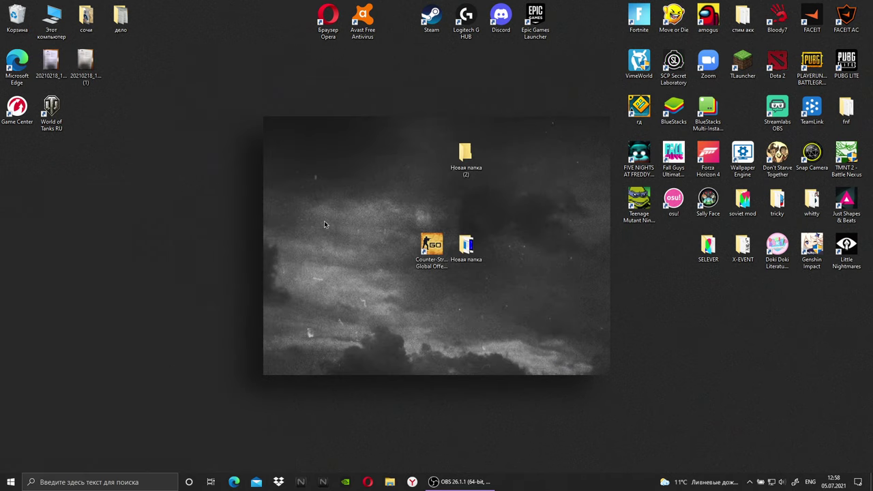
pyautogui.click(11, 481)
pyautogui.click(10, 461)
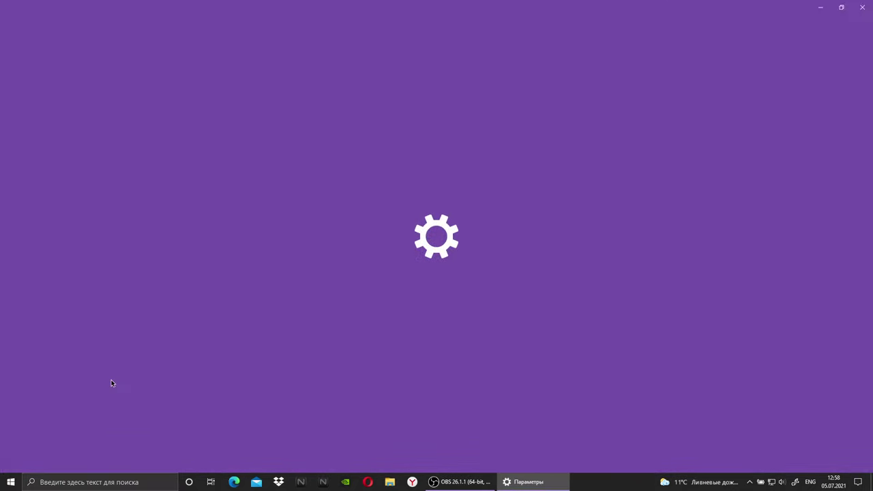
pyautogui.click(188, 174)
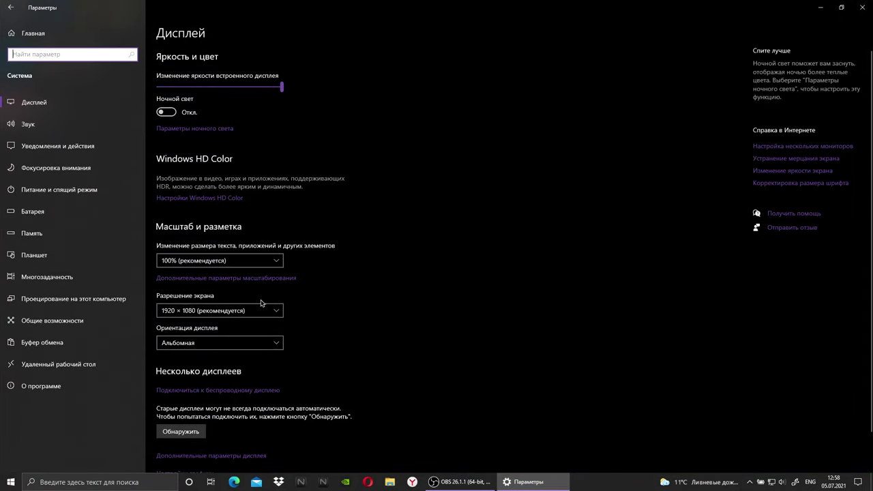
pyautogui.scroll(-1, 261, 303)
pyautogui.click(240, 269)
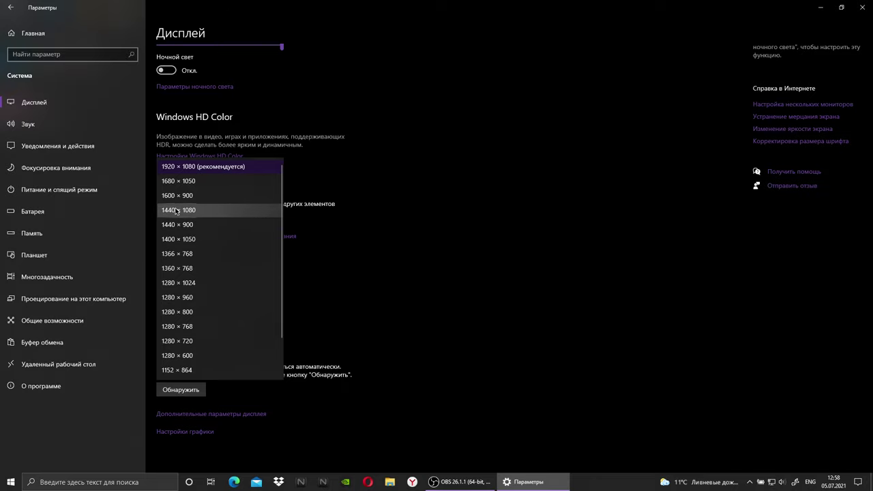
pyautogui.scroll(-1, 209, 311)
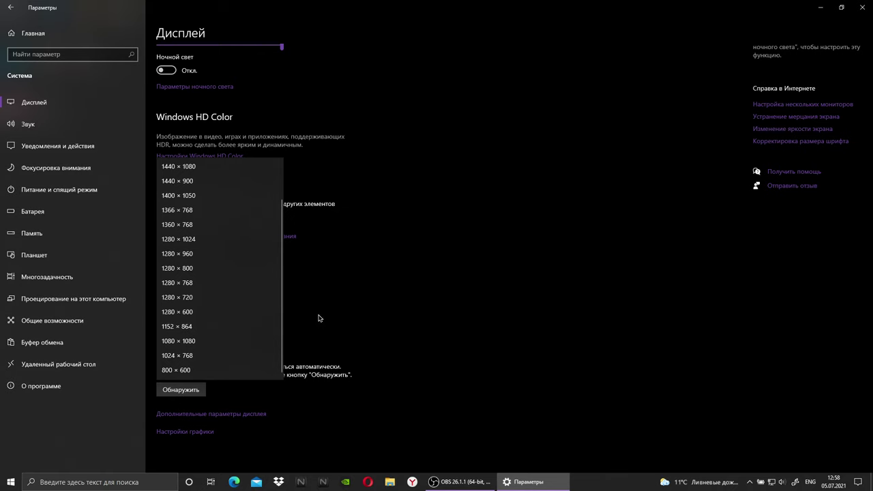
# Close the Windows display settings and delete the unneeded item from the middle of the desktop.
pyautogui.click(419, 236)
pyautogui.click(863, 7)
pyautogui.moveTo(318, 185); pyautogui.dragTo(528, 310)
pyautogui.rightClick(473, 155)
pyautogui.click(499, 293)
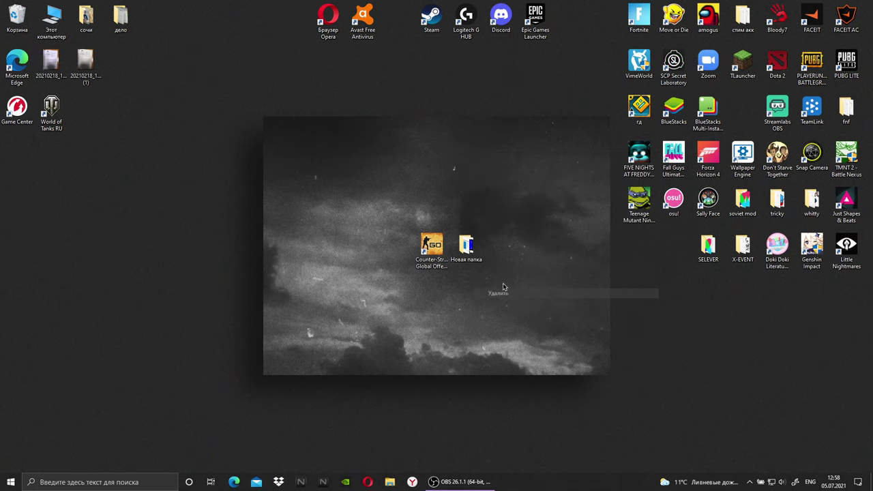
# Move the Новая папка folder beside SELEVER and shift the Counter-Strike: Global Offensive shortcut up and to the left on the desktop.
pyautogui.moveTo(468, 247); pyautogui.dragTo(659, 249)
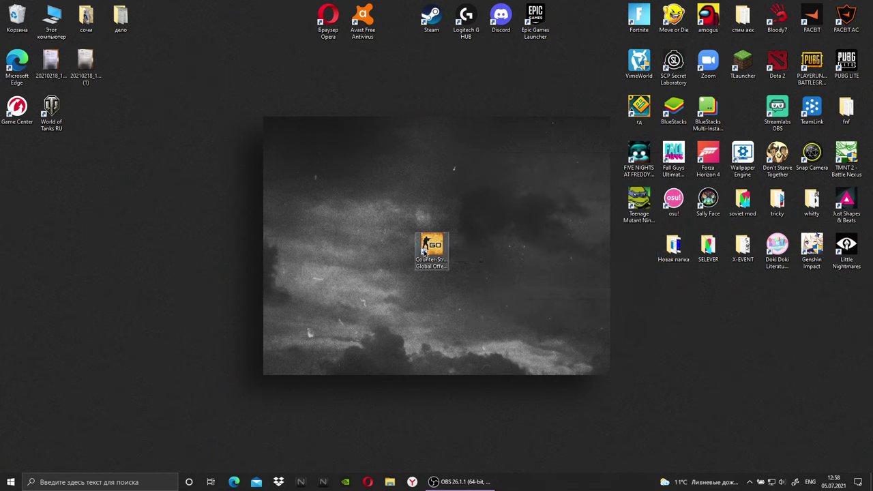
pyautogui.moveTo(414, 247)
pyautogui.mouseDown()
pyautogui.moveTo(635, 259)
pyautogui.moveTo(438, 264)
pyautogui.moveTo(649, 266)
pyautogui.moveTo(416, 238)
pyautogui.mouseUp()
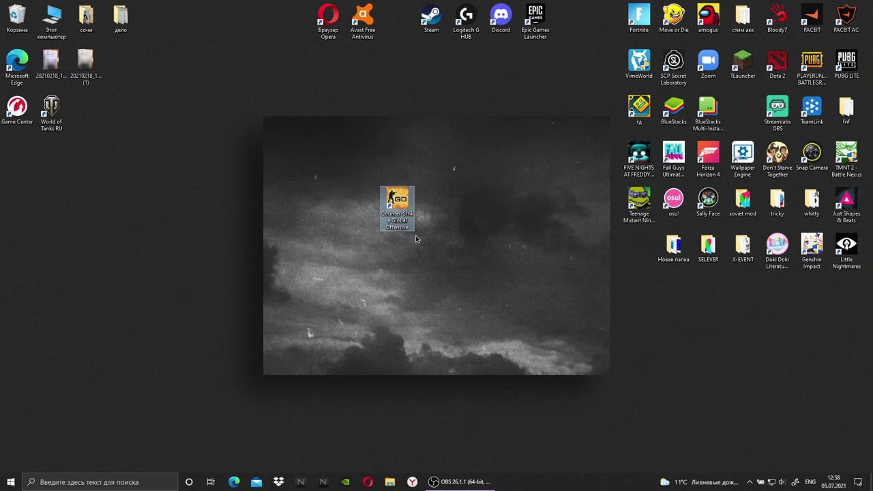
# Launch Counter-Strike: Global Offensive from its desktop shortcut, then bring up the OBS window briefly and minimize it.
pyautogui.doubleClick(405, 199)
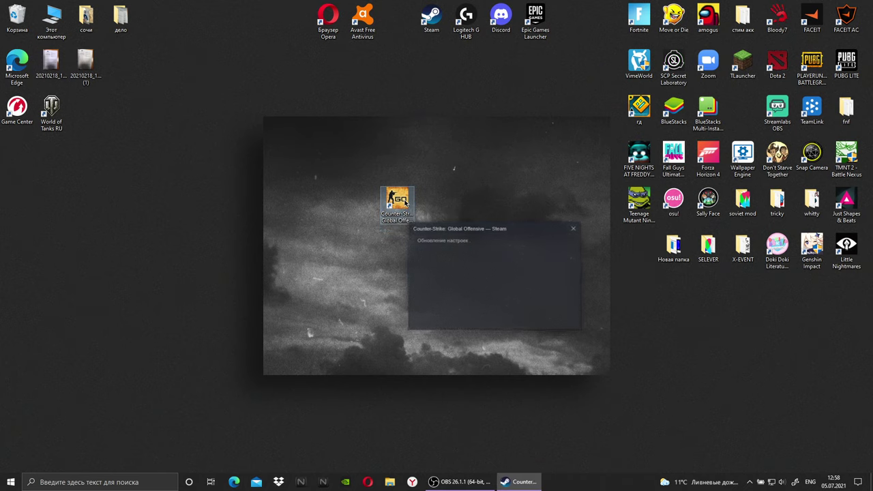
pyautogui.click(467, 482)
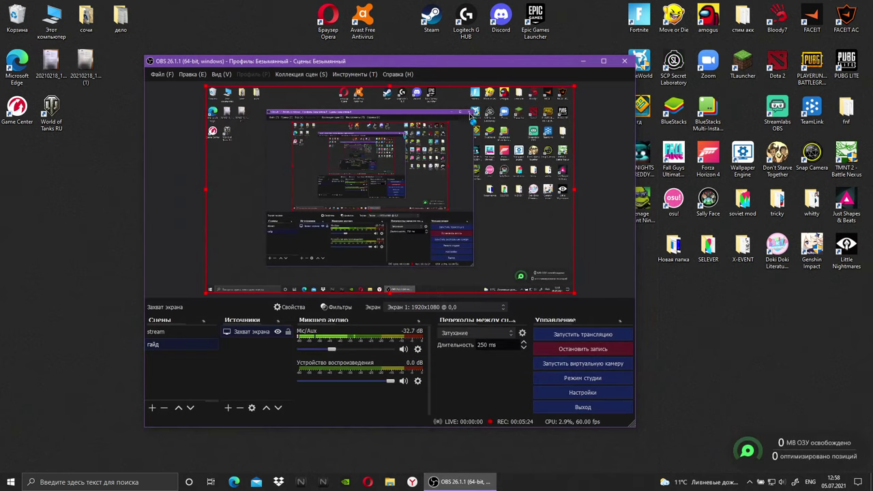
pyautogui.click(583, 62)
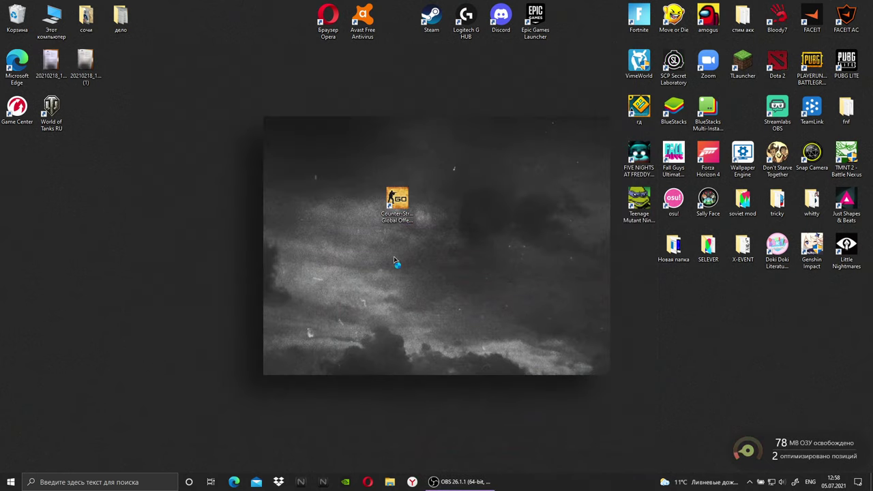
# Try the 1080 × 1080 screen resolution in the Windows display settings and revert the change.
pyautogui.click(11, 482)
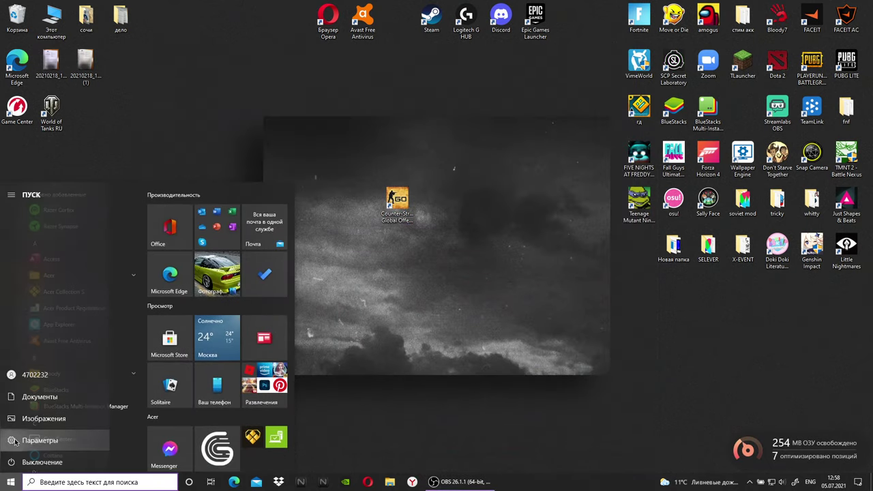
pyautogui.click(9, 382)
pyautogui.click(171, 170)
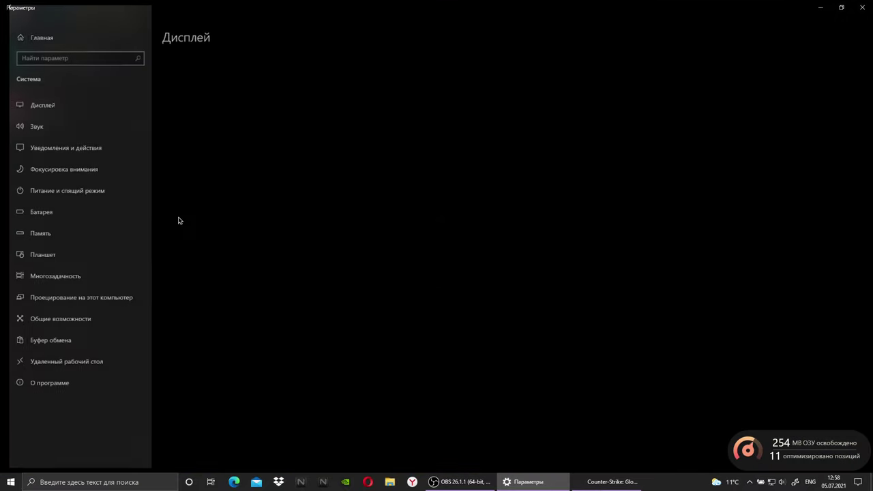
pyautogui.scroll(-1, 195, 260)
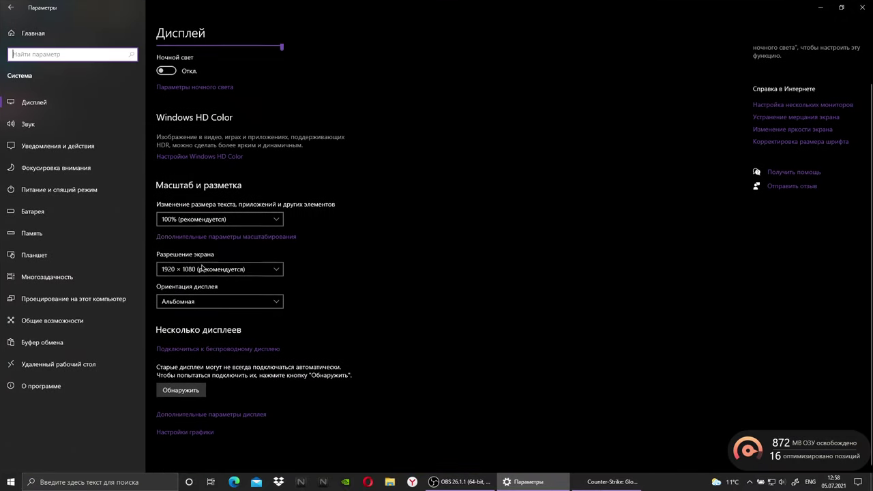
pyautogui.click(194, 270)
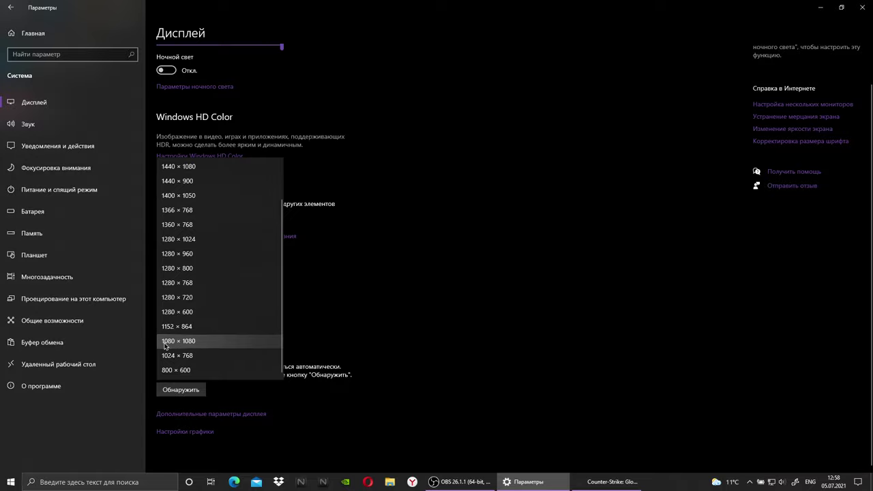
pyautogui.click(194, 341)
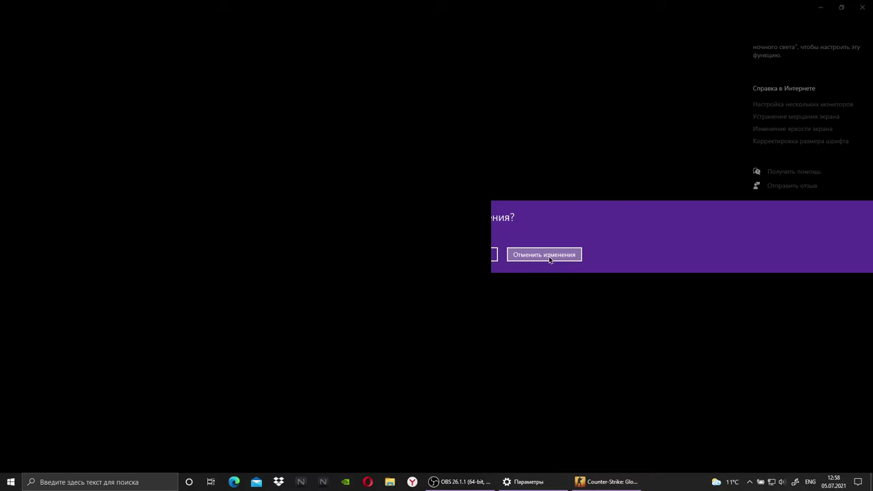
pyautogui.click(549, 258)
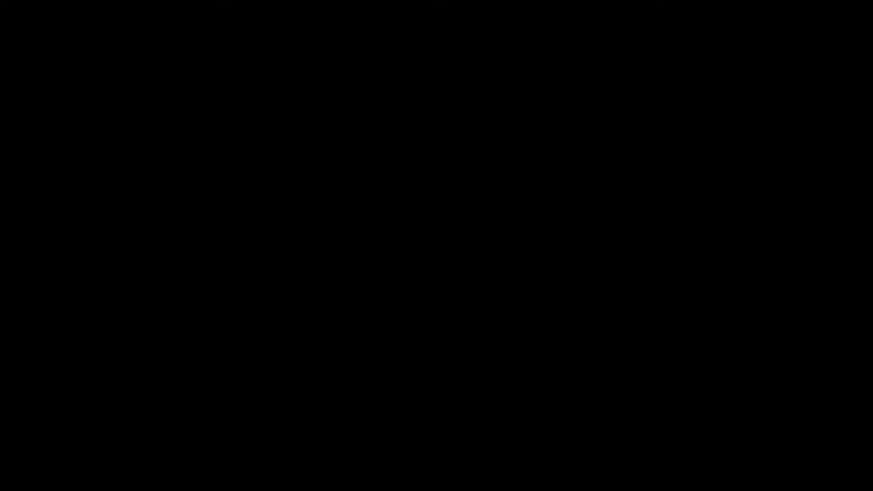